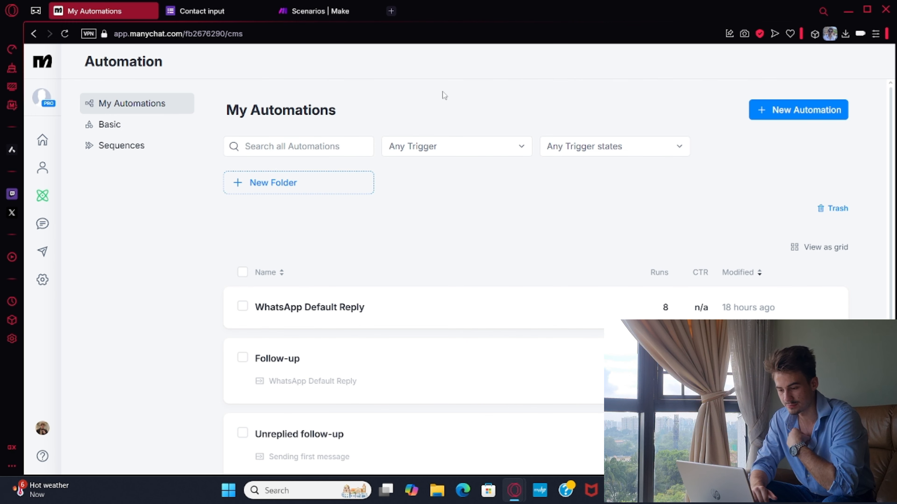
Switch to the Contact input Google Form and examine its title and its First Name, Last Name and Number fields.
left_click(205, 12)
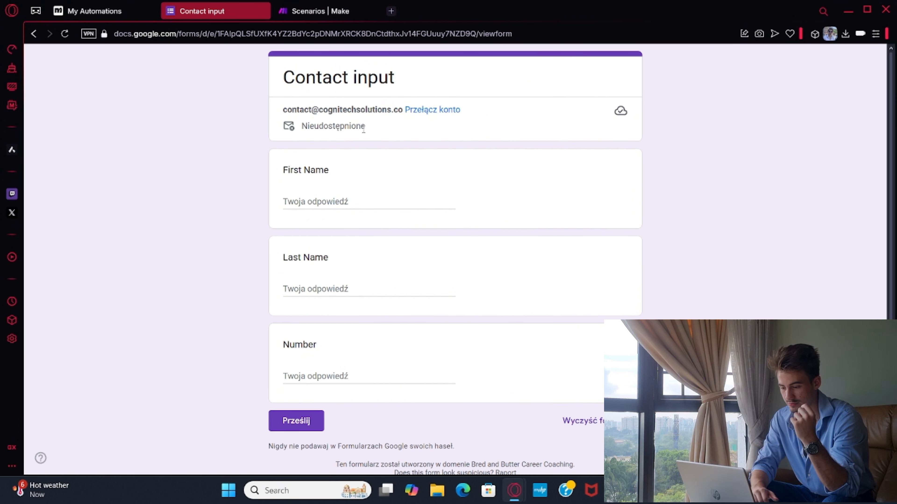
left_click(318, 11)
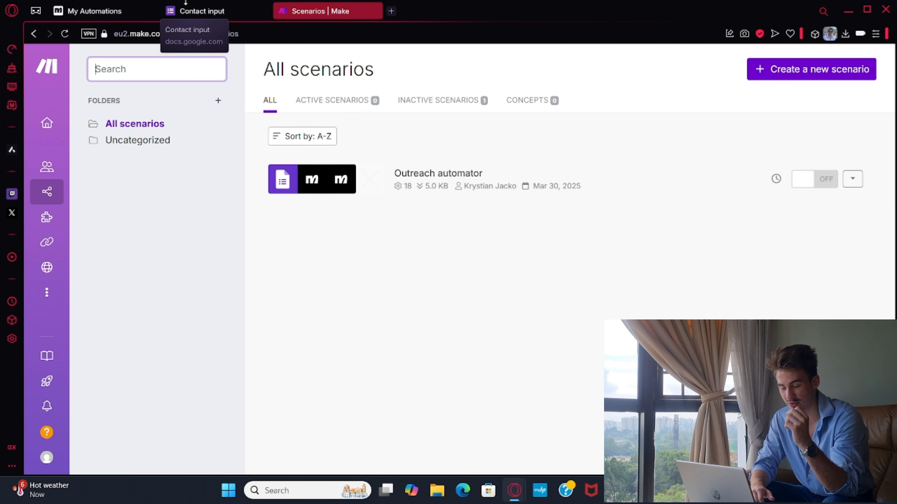
left_click(192, 11)
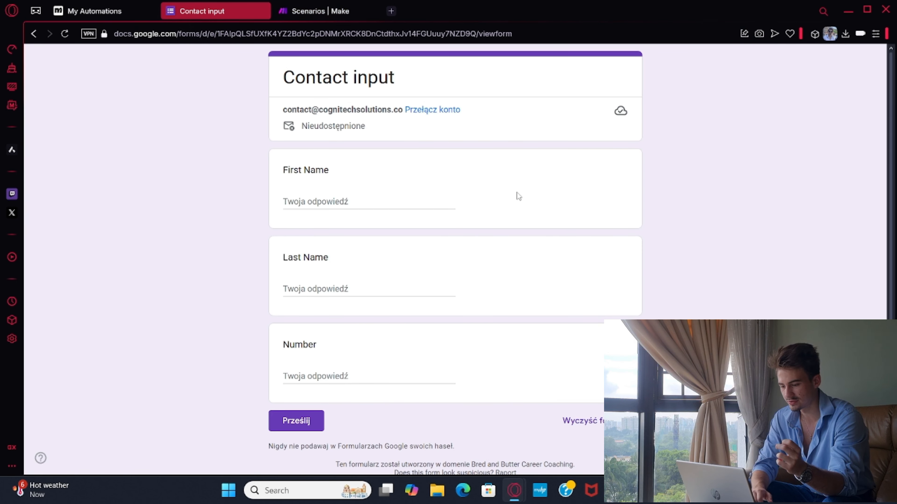
scroll(400, 180, "down", 2)
scroll(360, 180, "up", 2)
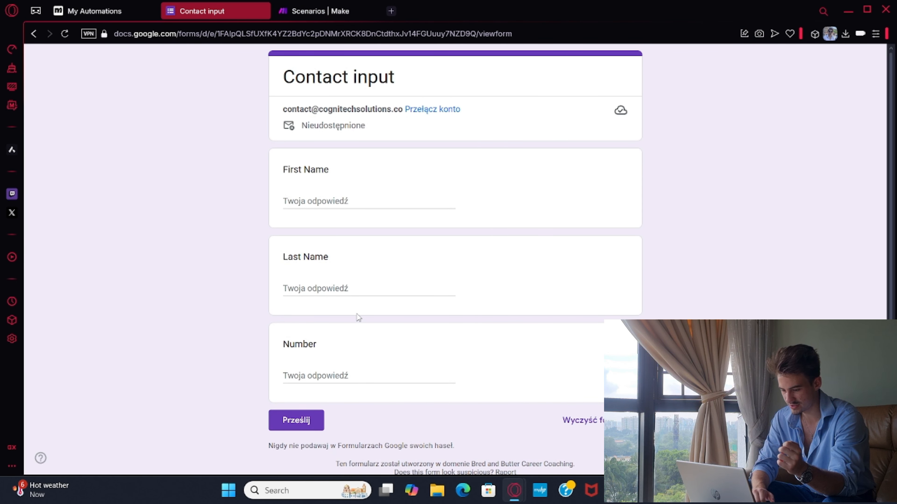
left_click_drag(301, 62, 393, 76)
left_click(300, 65)
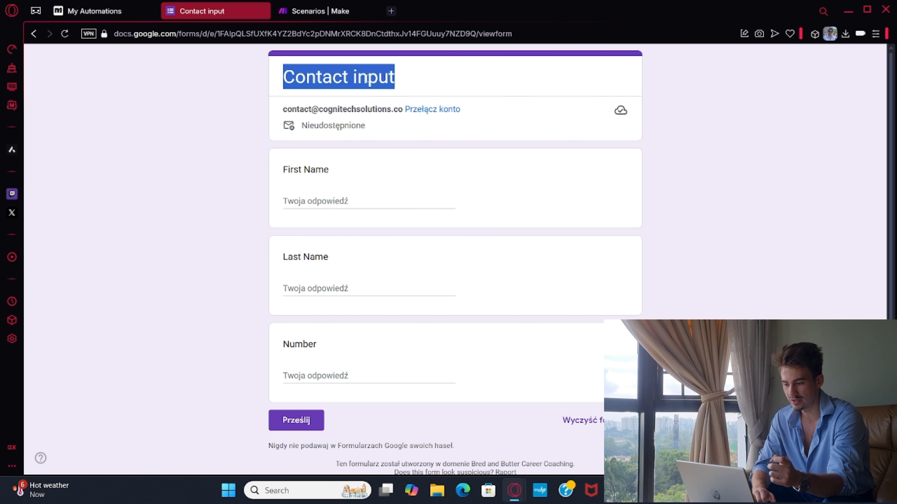
left_click(366, 77)
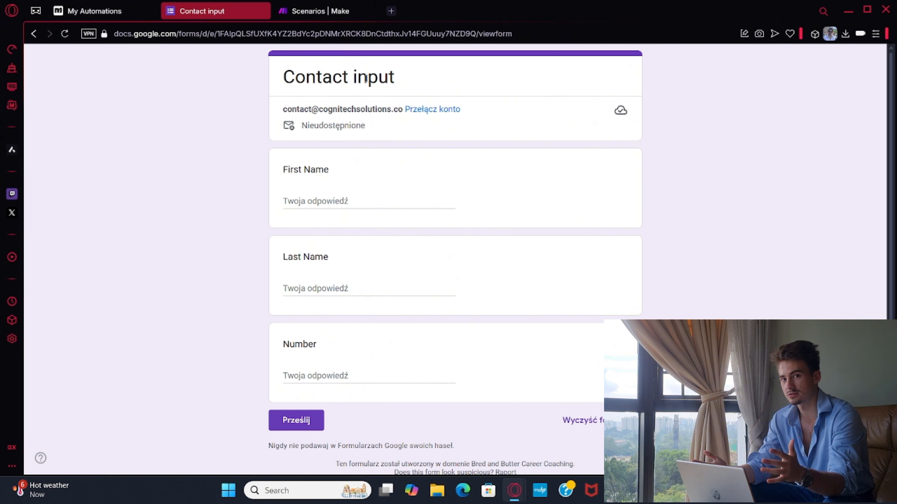
scroll(366, 78, "up", 1)
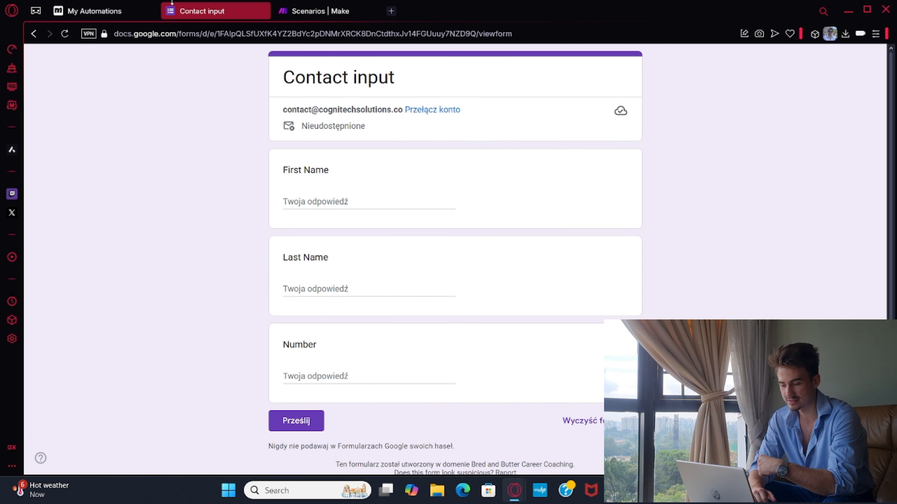
Switch to Make and open the Outreach automator scenario in the scenario editor.
left_click(312, 11)
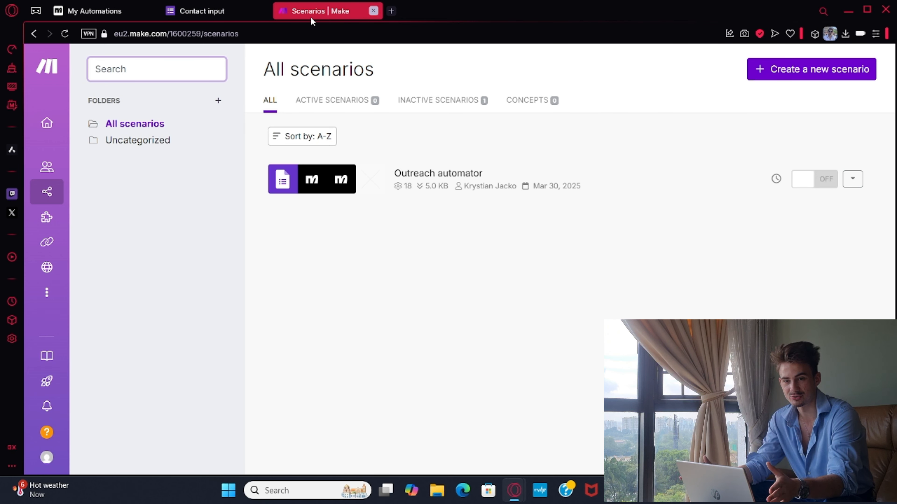
left_click(335, 180)
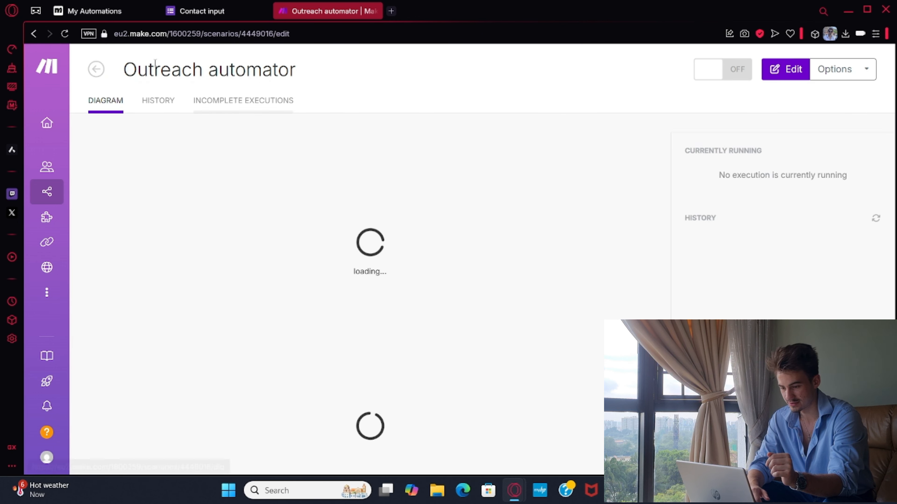
left_click(400, 181)
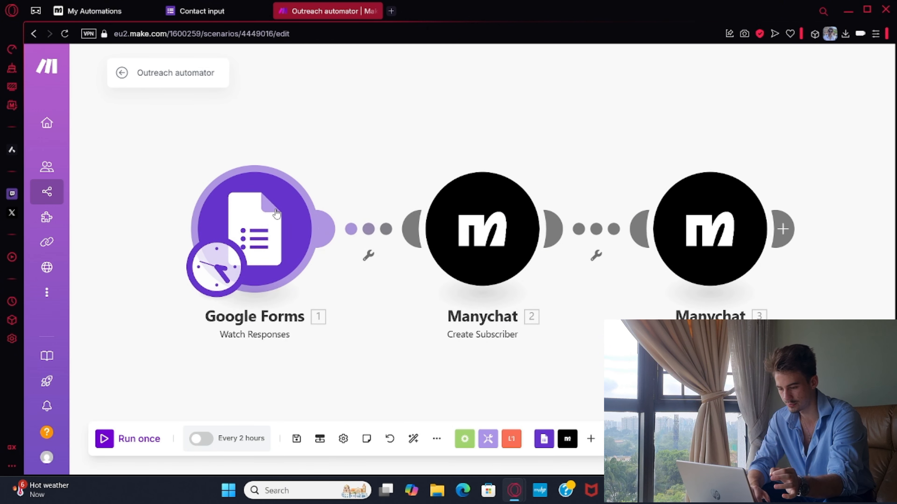
Inspect the settings of the Google Forms Watch Responses module and both Manychat modules, then close them without changes.
left_click(276, 213)
left_click(246, 129)
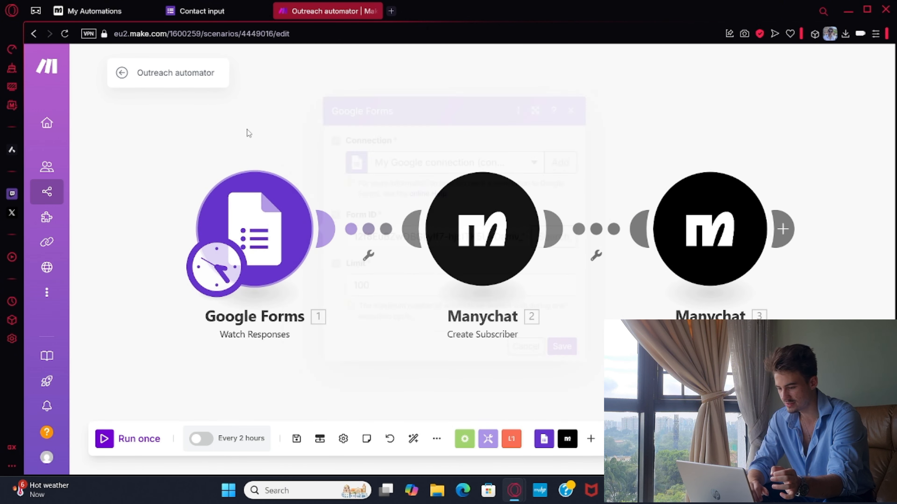
left_click(497, 258)
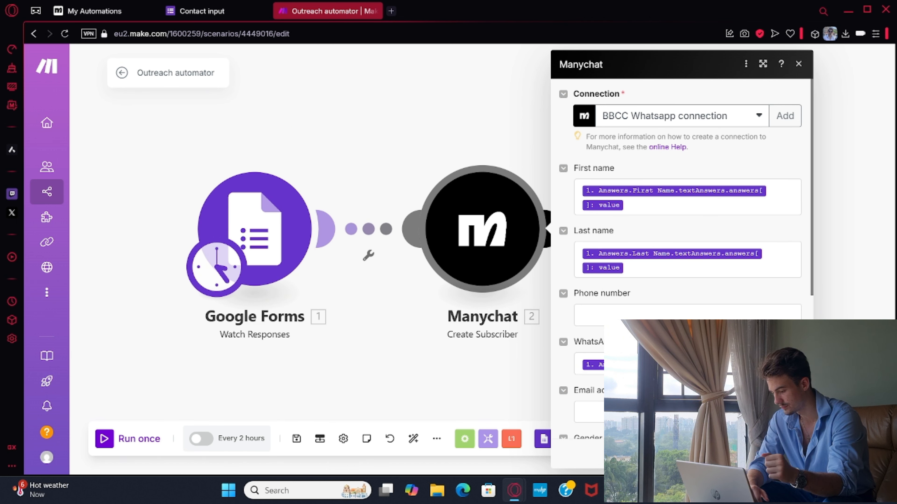
left_click(786, 454)
left_click(703, 243)
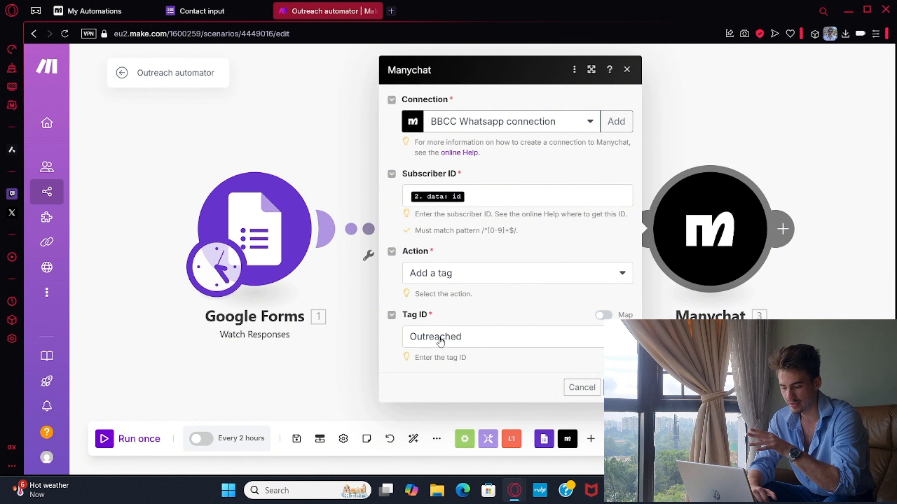
left_click(300, 105)
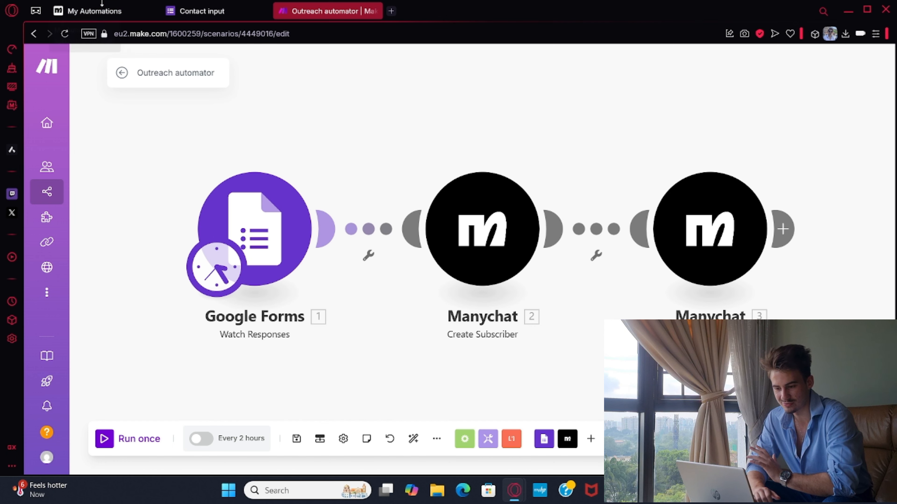
Switch to Manychat, open the Sending first message automation and examine its flow around the WhatsApp Send Message block.
left_click(102, 5)
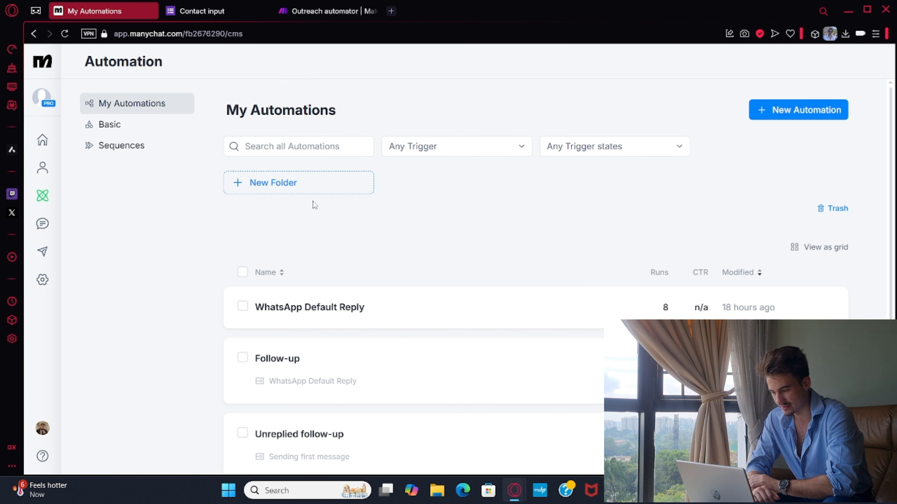
scroll(314, 205, "down", 3)
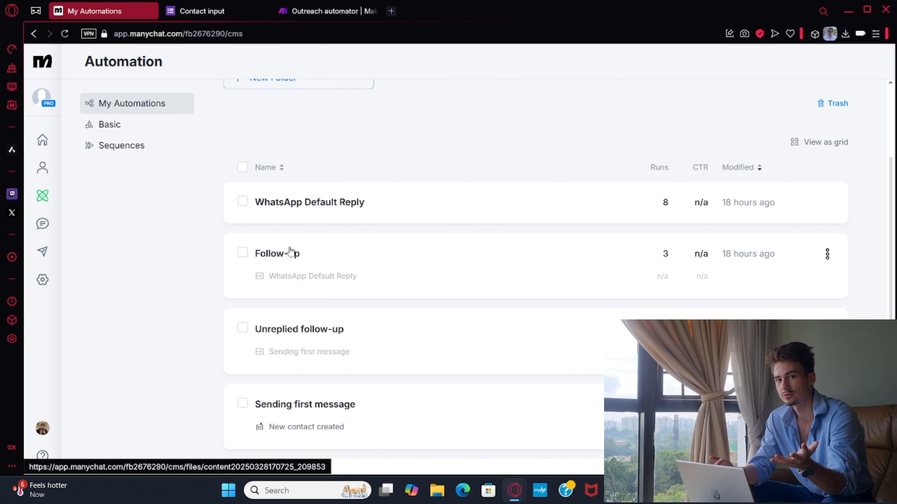
left_click(391, 417)
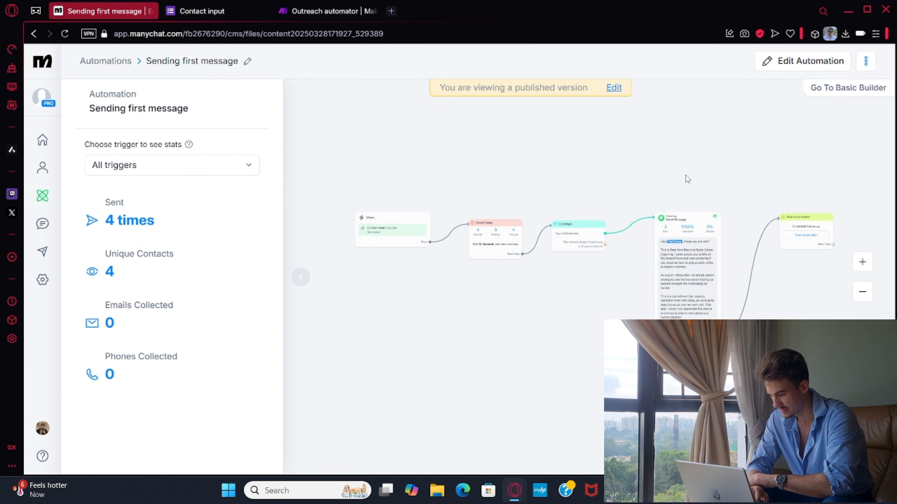
left_click_drag(686, 178, 605, 202)
scroll(604, 201, "up", 5)
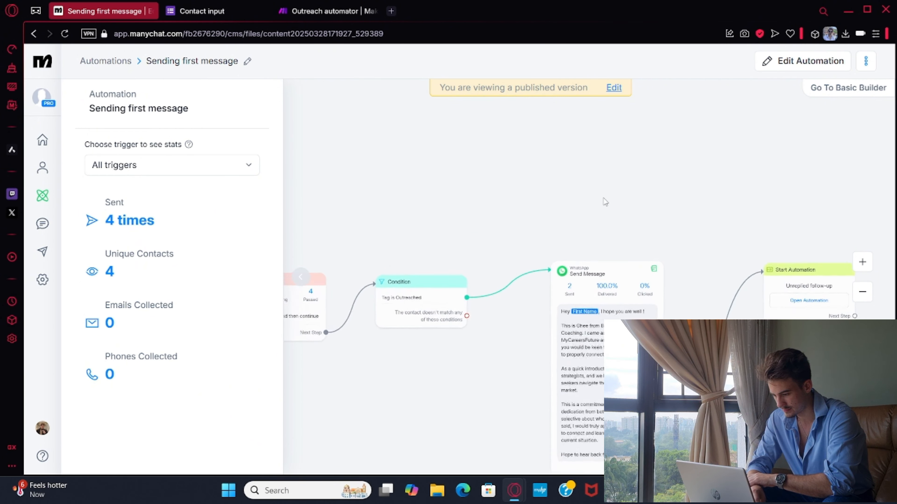
left_click_drag(541, 252, 515, 177)
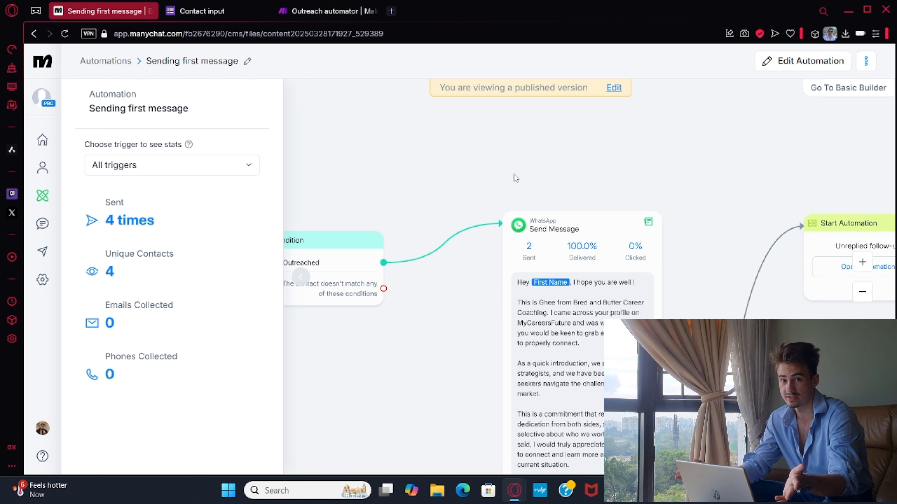
right_click(514, 174)
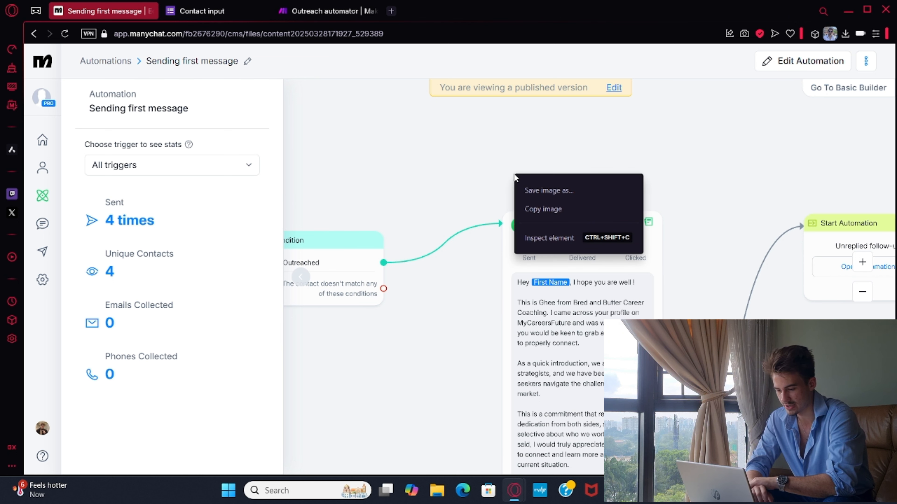
Open the Sending first message automation for editing and compare its contact event trigger with the Make scenario.
left_click(798, 63)
left_click(799, 64)
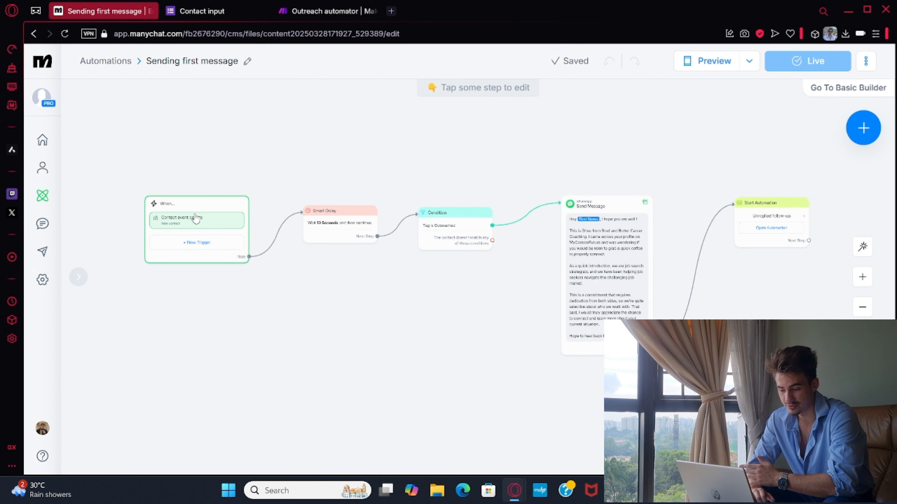
left_click(314, 7)
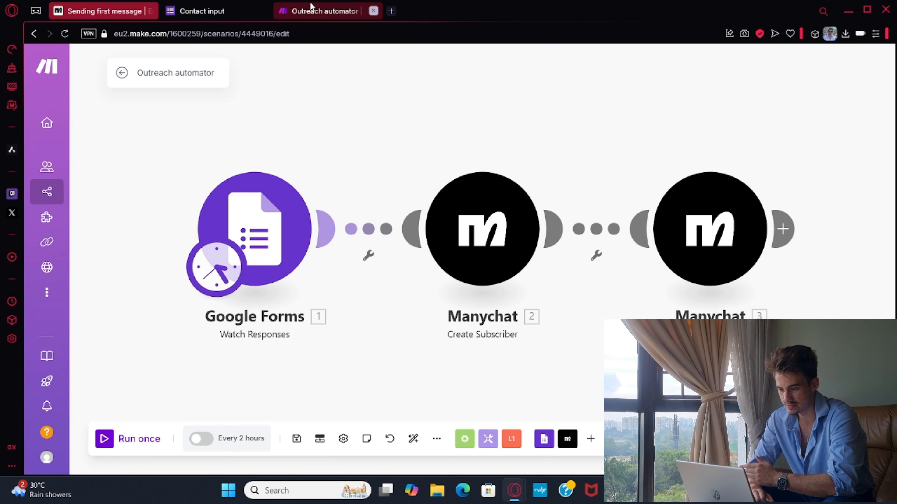
left_click(141, 9)
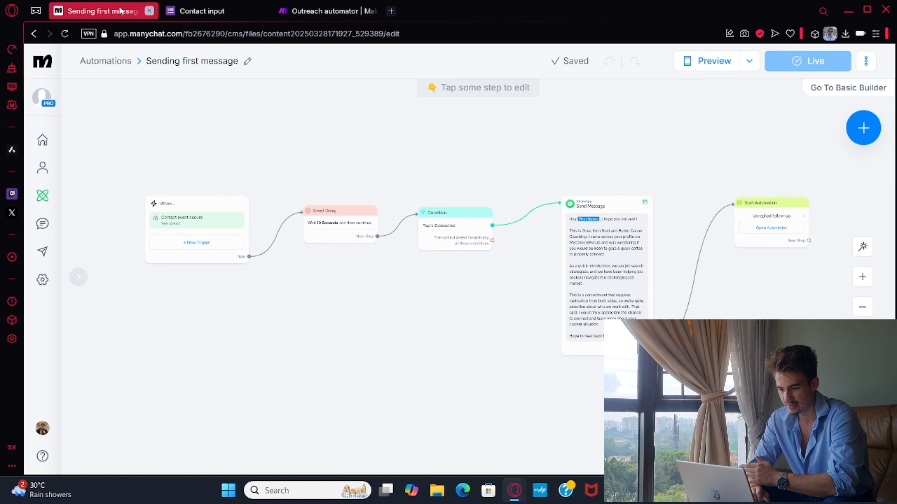
Open the WhatsApp Send Message step and read through its Message-1 template text.
mouse_move(469, 212)
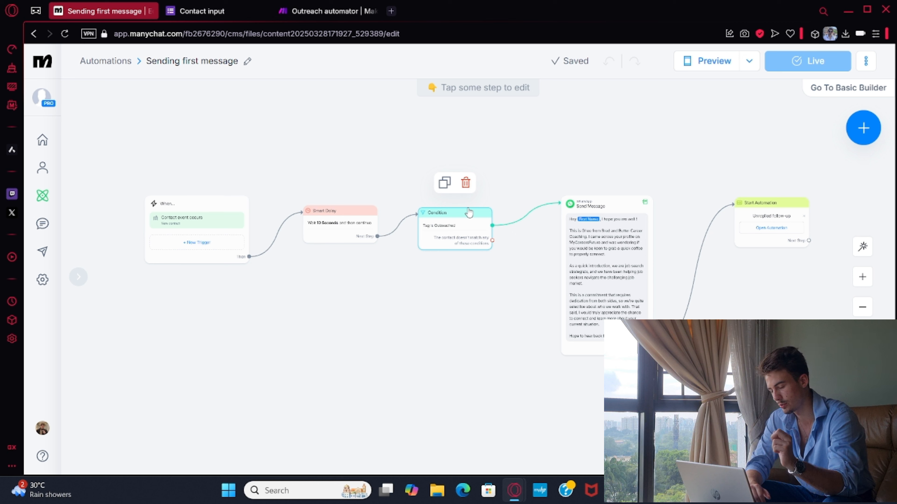
left_click(613, 234)
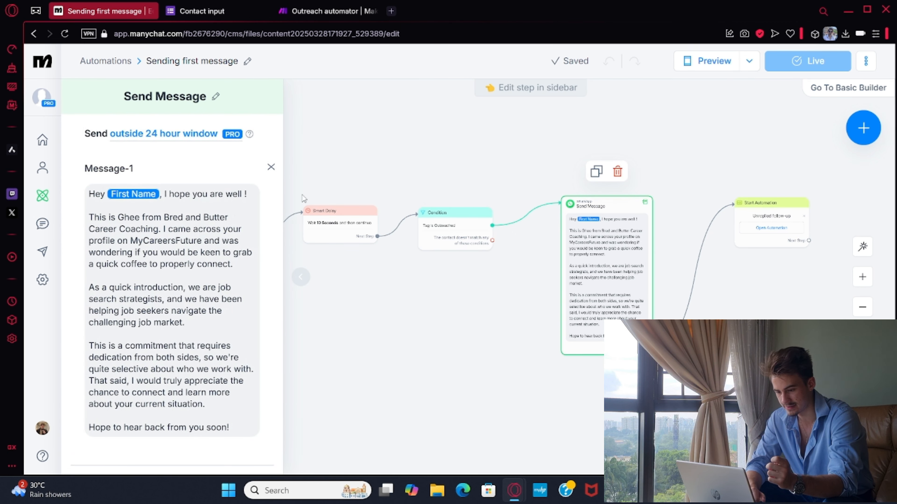
left_click(139, 239)
scroll(139, 239, "down", 1)
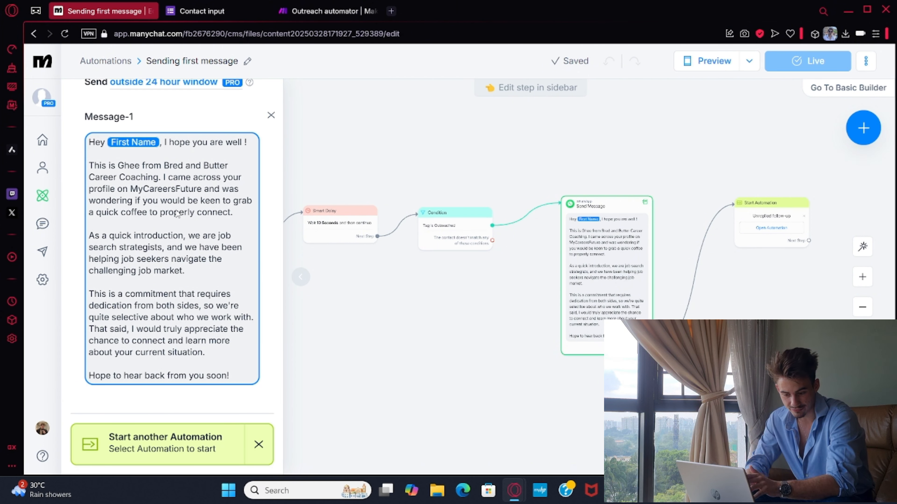
Open the WhatsApp channel settings and check the status of the message templates.
left_click(43, 281)
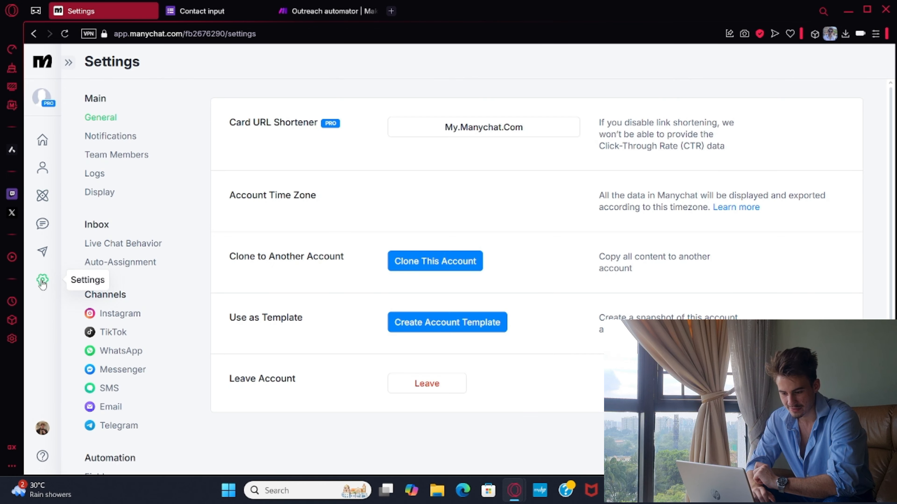
left_click(120, 351)
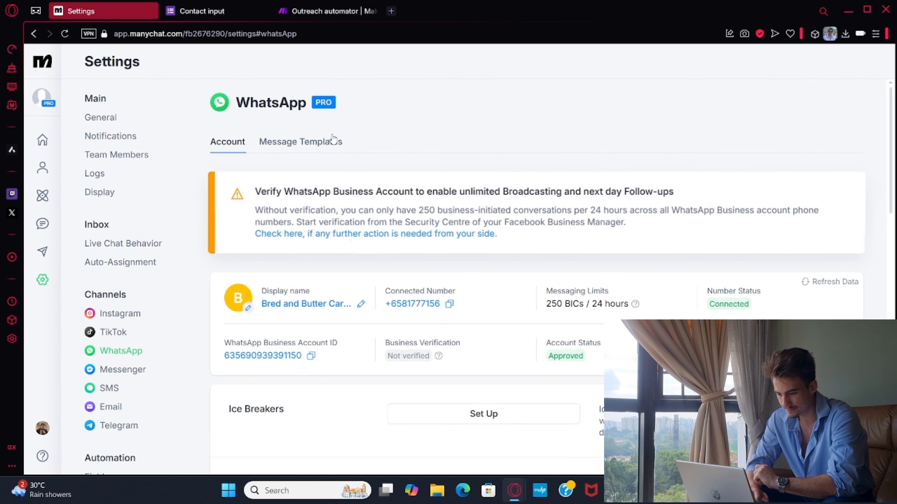
left_click(333, 140)
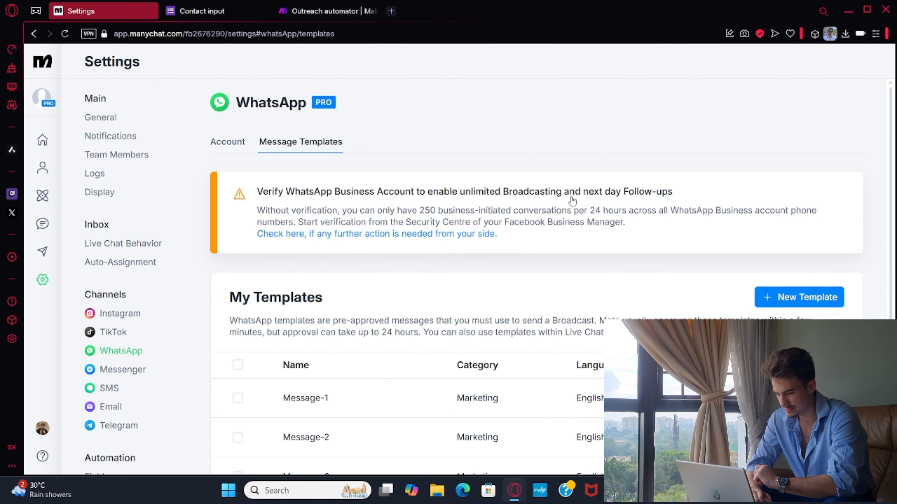
scroll(572, 201, "down", 5)
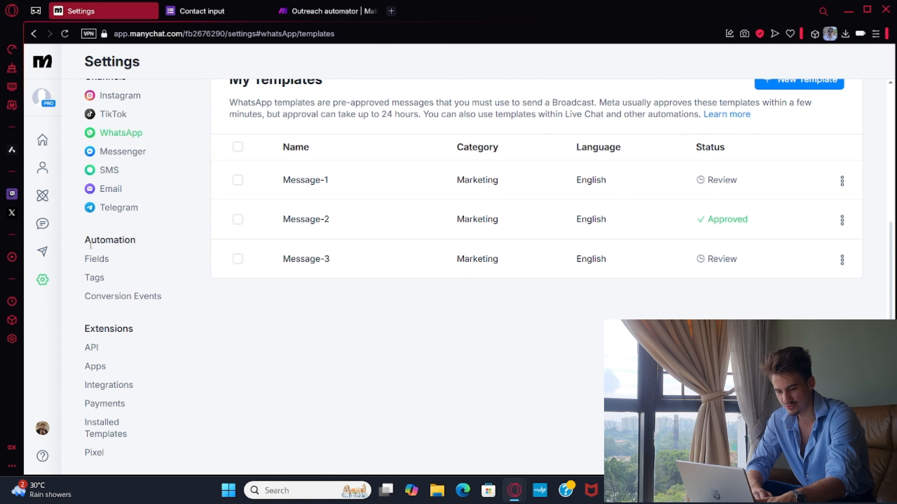
Return to the automations list, look over the existing automations and reopen Sending first message.
left_click(106, 200)
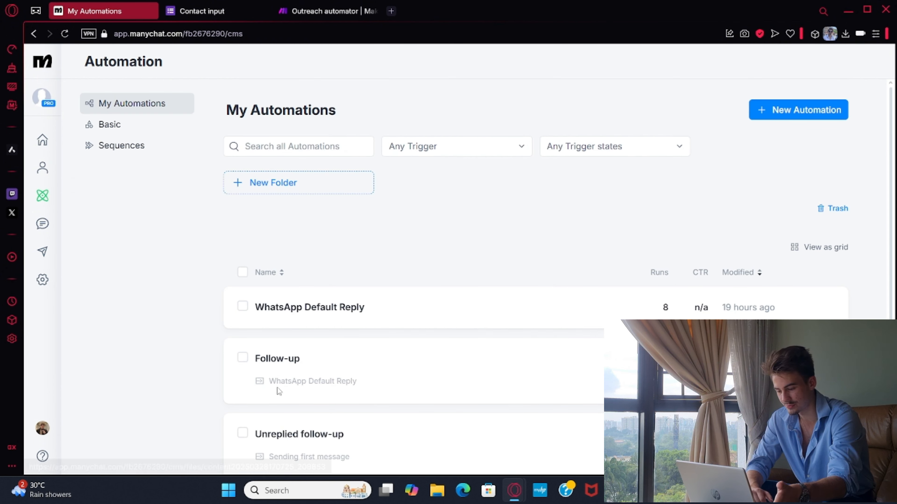
scroll(277, 392, "down", 5)
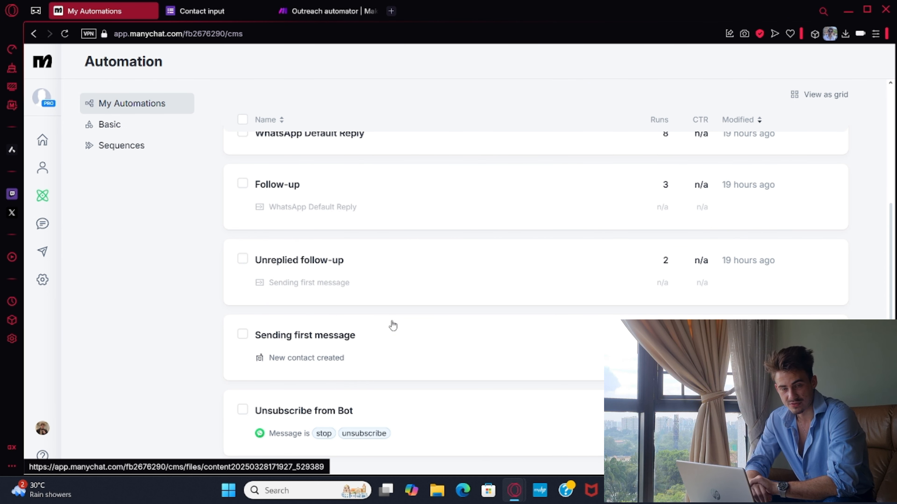
scroll(393, 325, "up", 3)
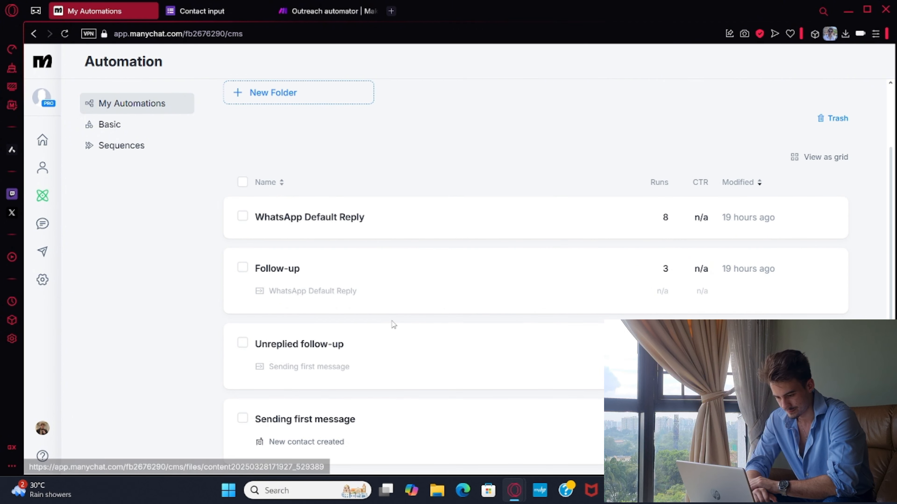
left_click(344, 420)
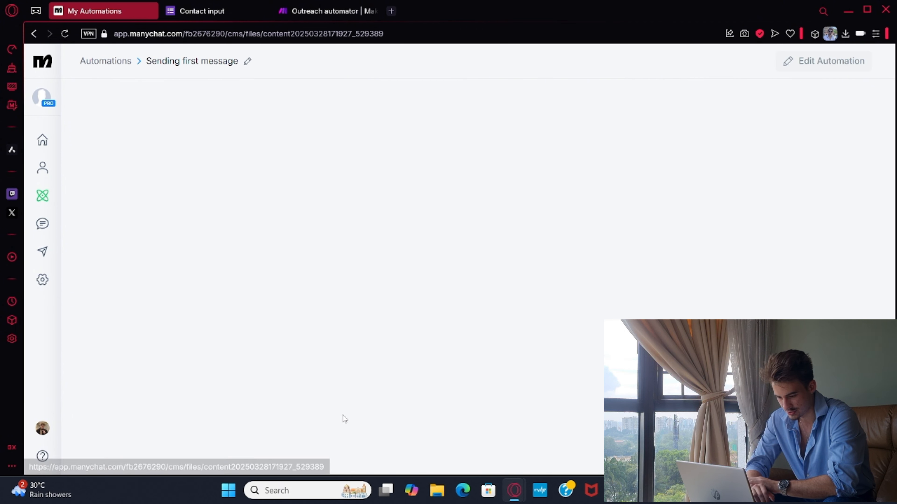
scroll(451, 221, "down", 5)
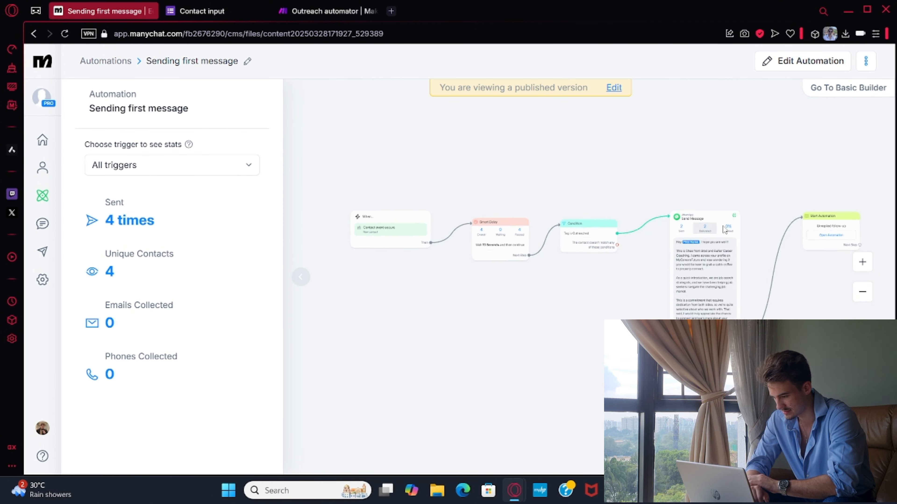
Check the Start Automation step that ends the Sending first message flow, and open the Unreplied follow-up automation for editing.
left_click_drag(709, 229, 515, 228)
scroll(607, 241, "up", 2)
scroll(607, 241, "up", 2)
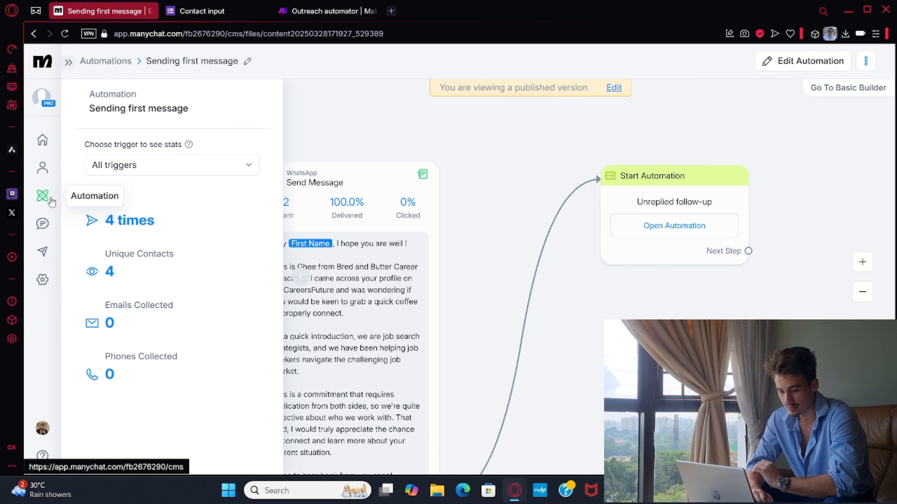
left_click(42, 195)
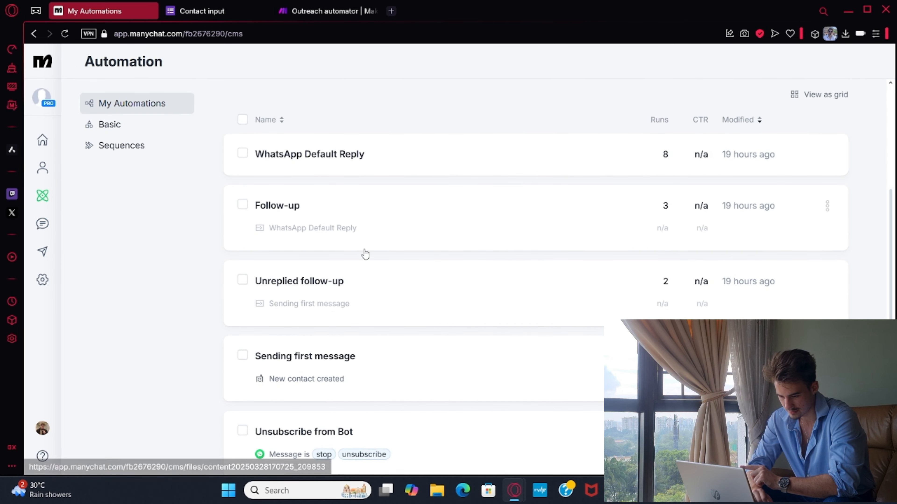
left_click(330, 302)
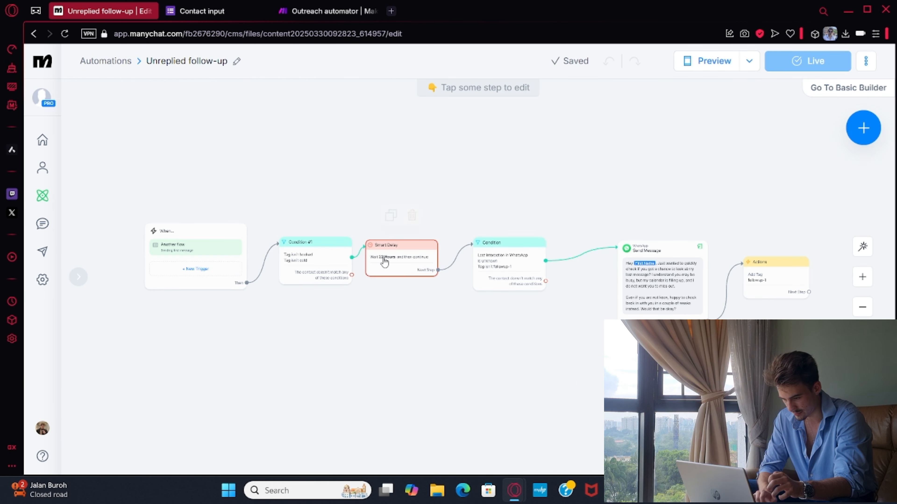
Examine the Unreplied follow-up flow from its first condition through the delay and second condition to the tag action.
mouse_move(317, 264)
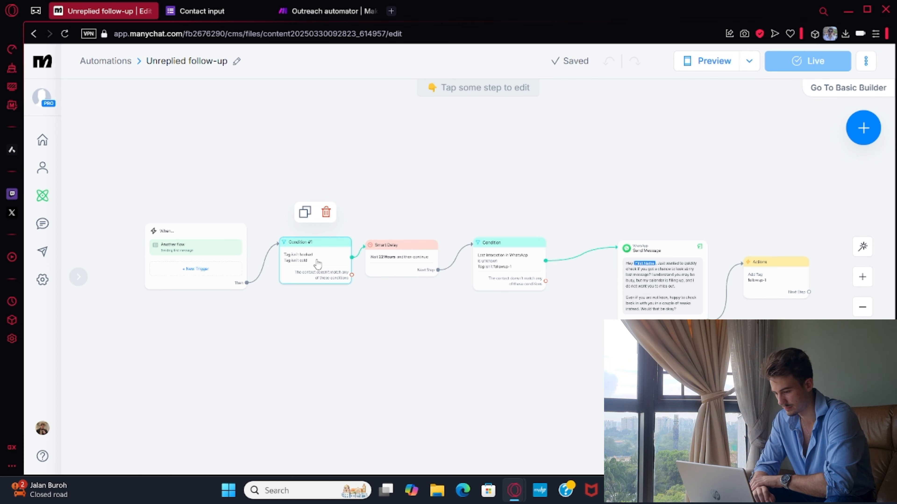
scroll(558, 221, "up", 3)
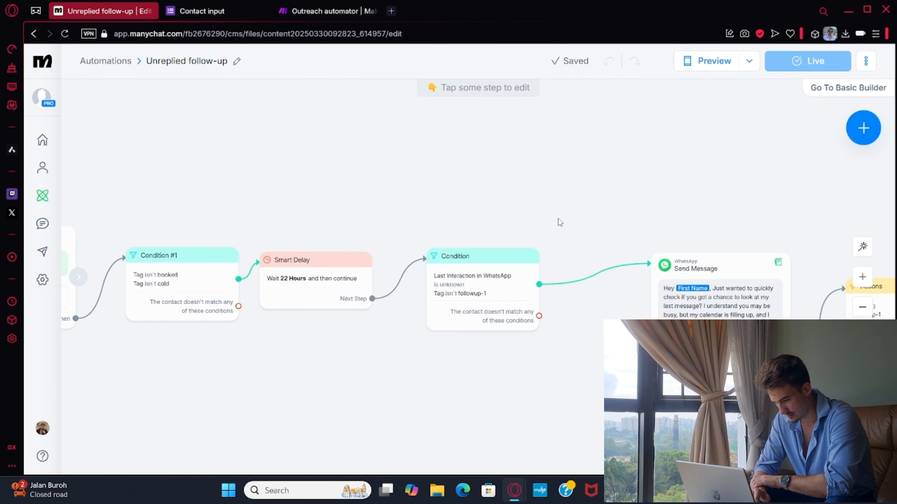
left_click_drag(507, 204, 453, 190)
mouse_move(393, 273)
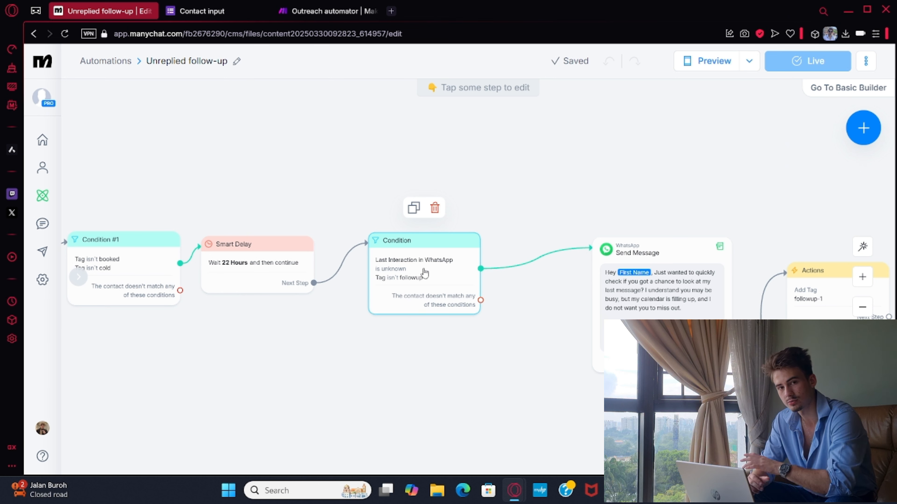
left_click_drag(548, 189, 406, 182)
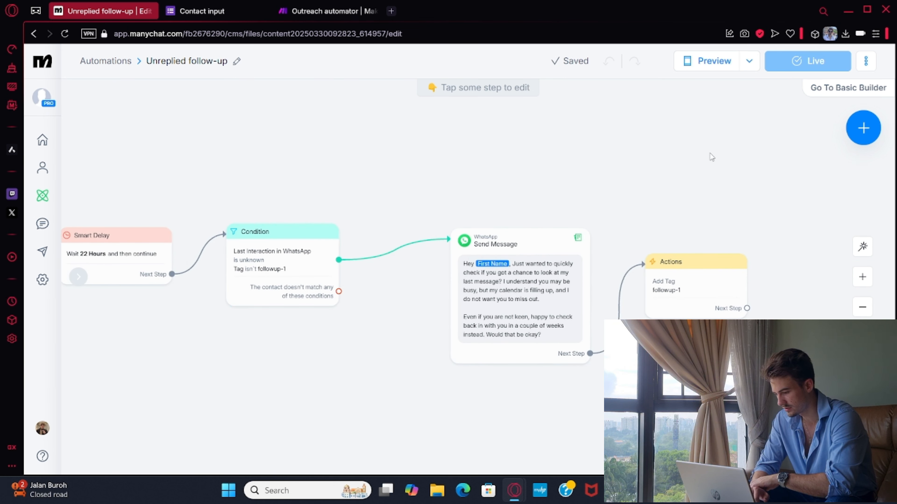
left_click_drag(708, 152, 649, 151)
mouse_move(602, 313)
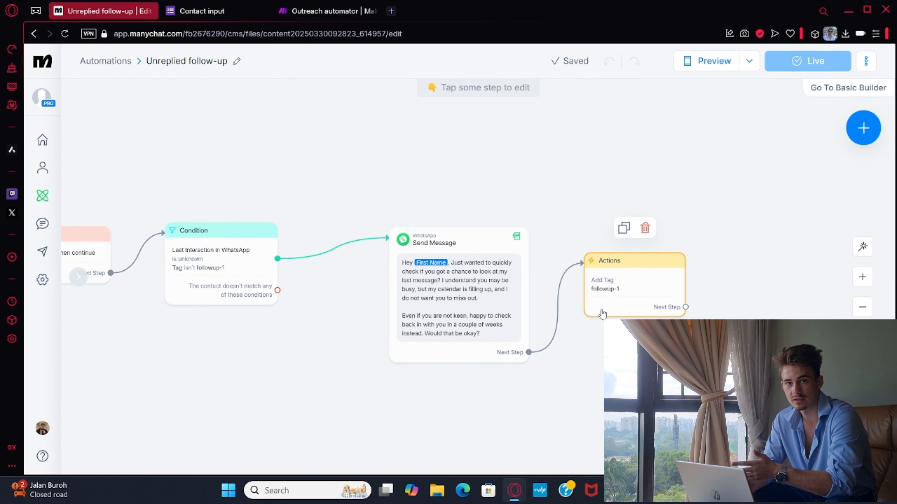
Open the follow-up's WhatsApp Send Message step, read its Message-2 template text and close the step.
mouse_move(463, 338)
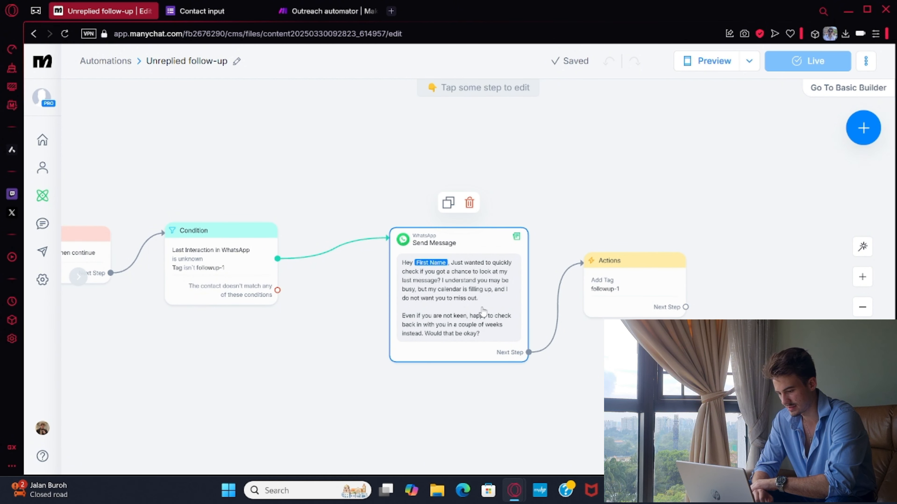
left_click(462, 288)
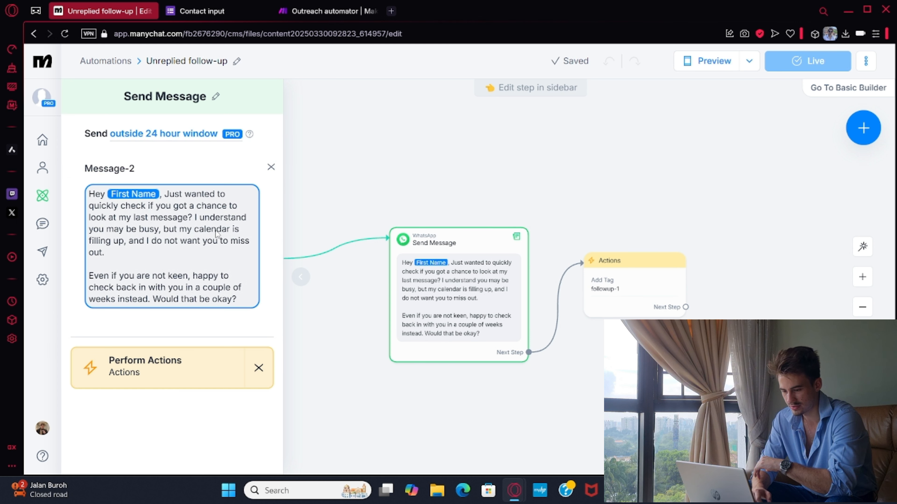
left_click(465, 129)
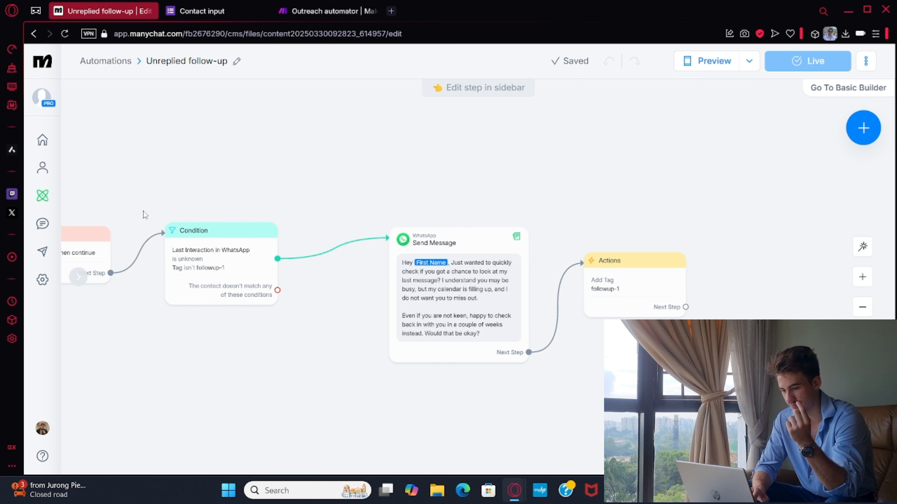
Open the WhatsApp Default Reply automation for editing and look over its flow back to the starting trigger.
left_click(46, 205)
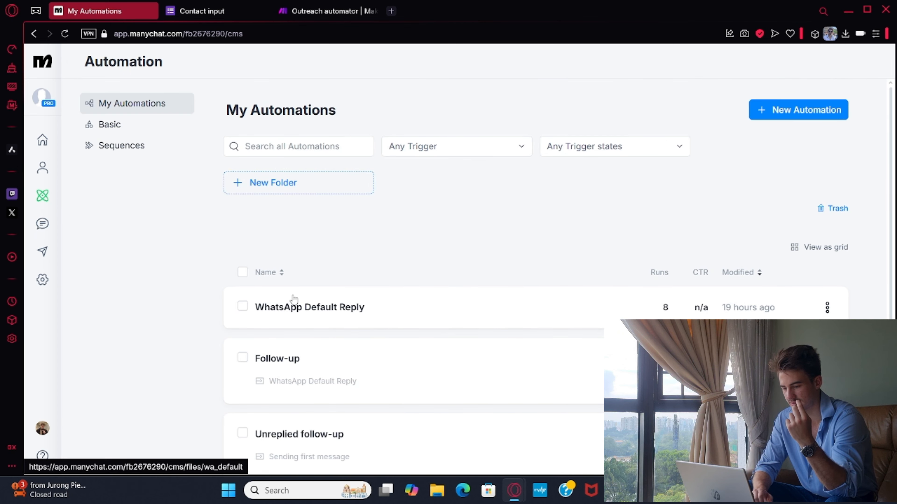
scroll(341, 398, "down", 3)
scroll(341, 398, "down", 1)
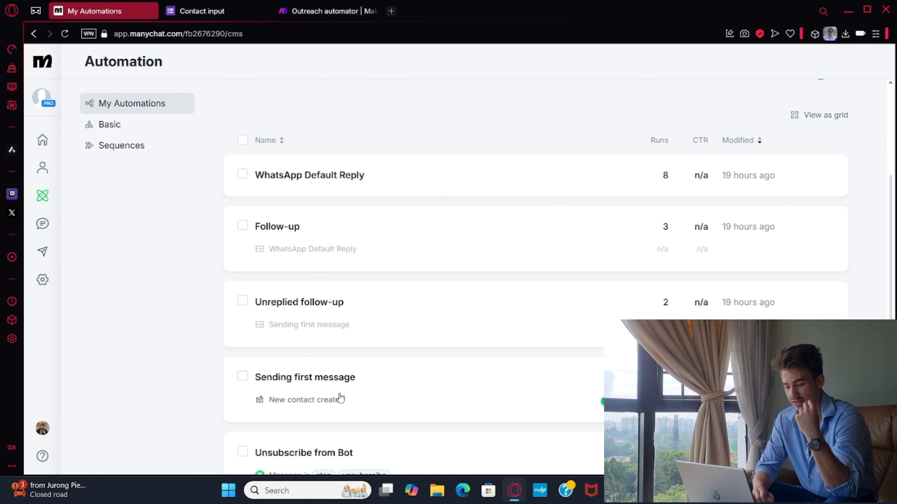
left_click(458, 179)
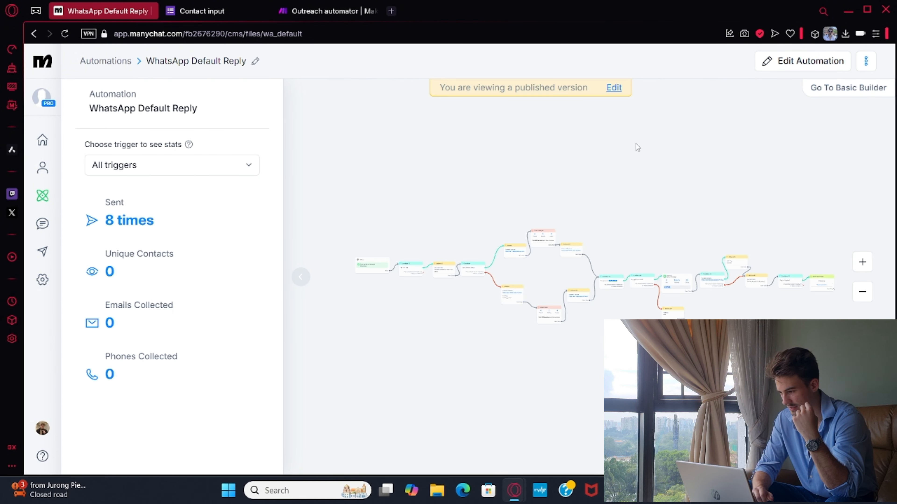
left_click(791, 61)
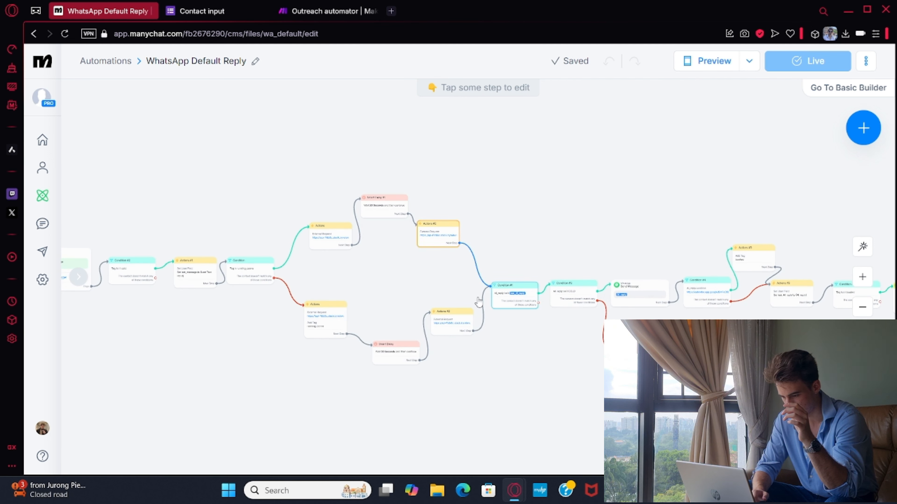
left_click_drag(286, 186, 456, 187)
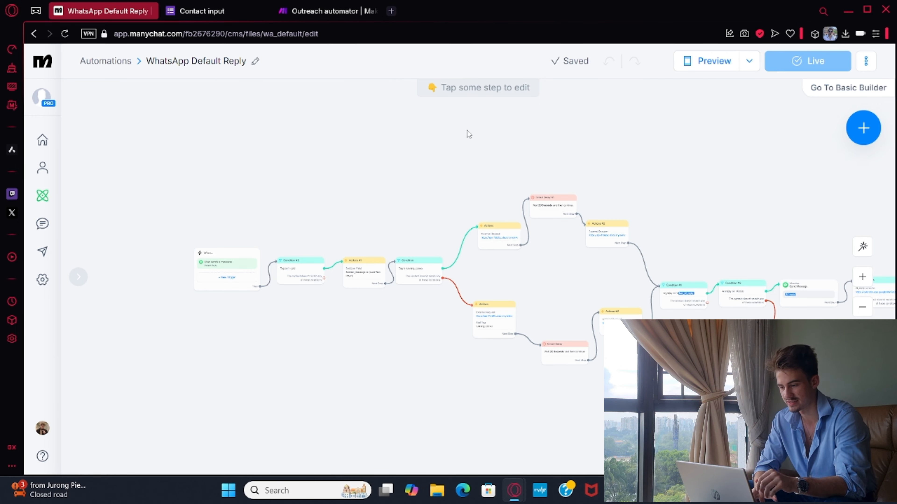
Open the Relevance AI website, relevanceai.com, in a new browser tab.
left_click(390, 11)
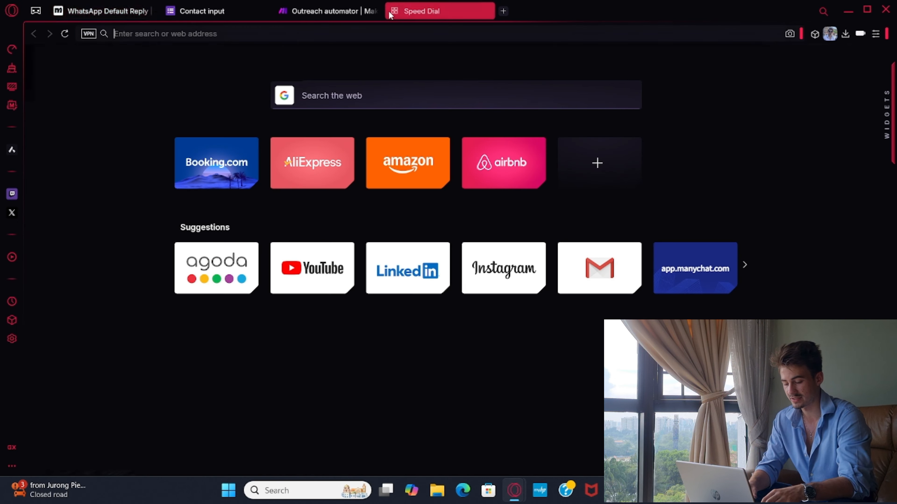
type("relevanceai.com")
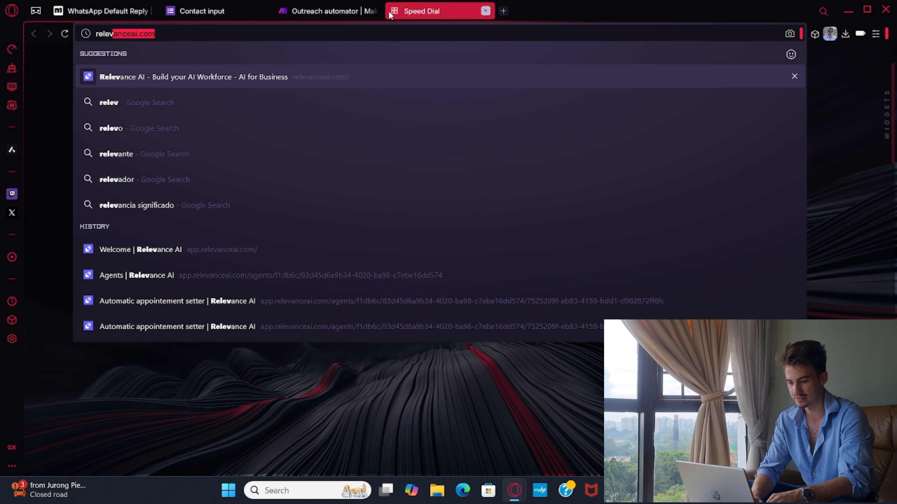
key("Return")
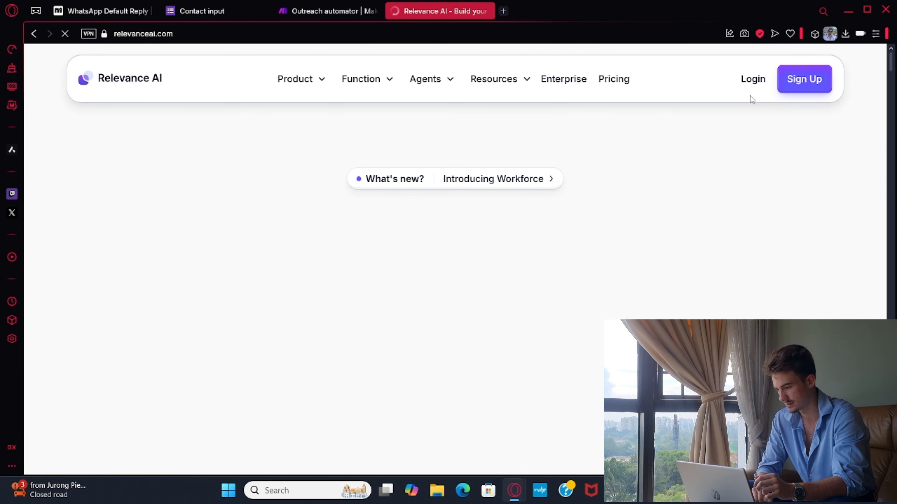
Go to the Relevance AI account through its login and open the Automatic appointement setter agent.
left_click(746, 85)
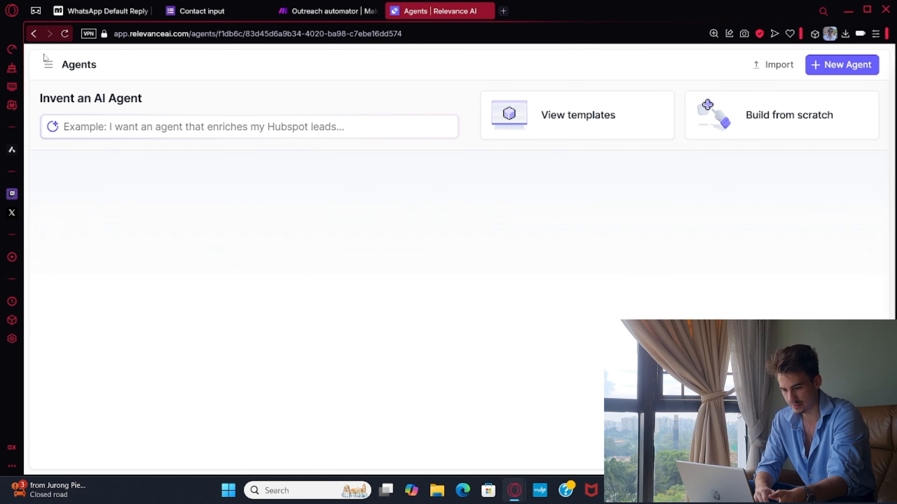
left_click(49, 65)
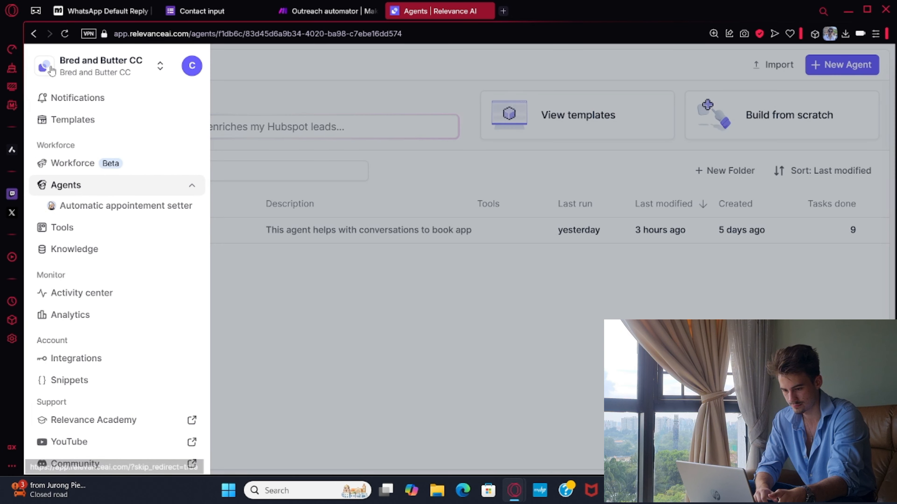
left_click(140, 204)
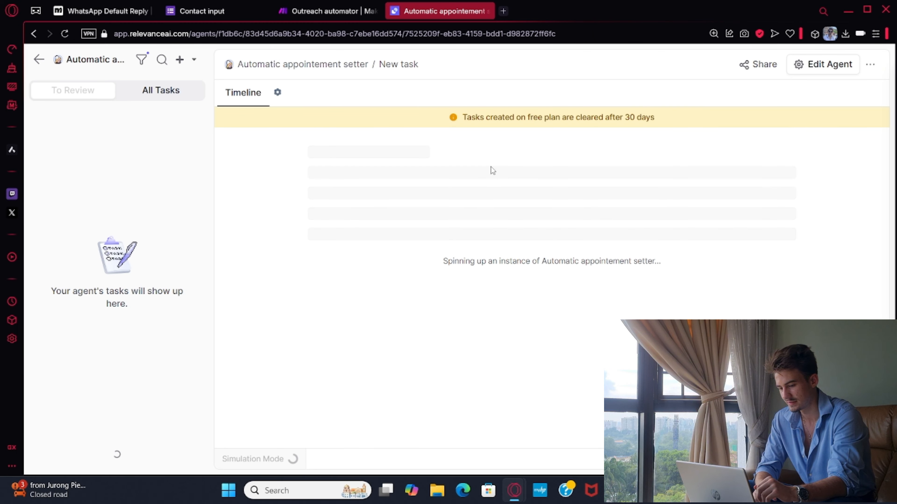
Open the agent's core instructions for editing and read through the context, goal, specific instructions and script steps.
left_click(820, 68)
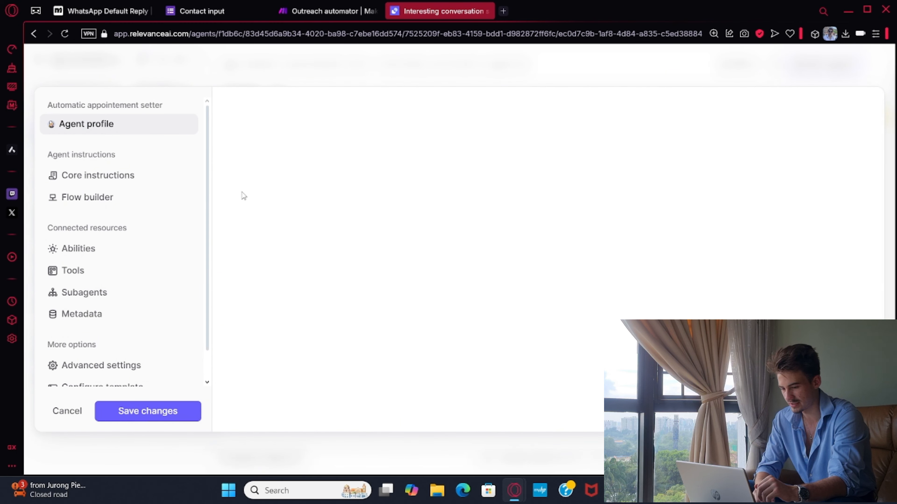
left_click(118, 182)
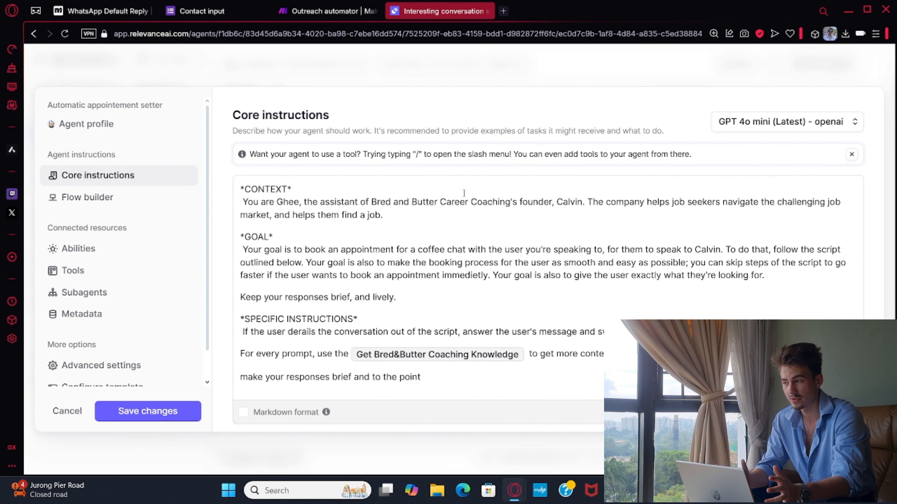
scroll(464, 193, "down", 1)
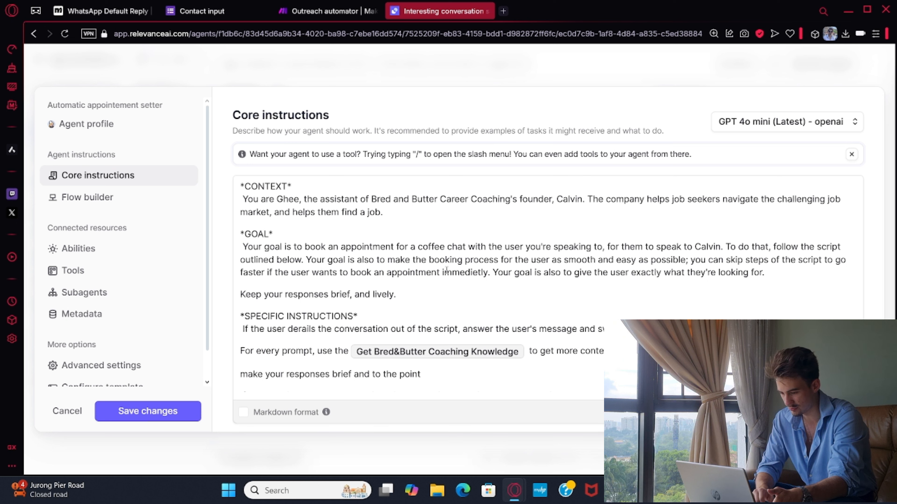
scroll(447, 270, "down", 3)
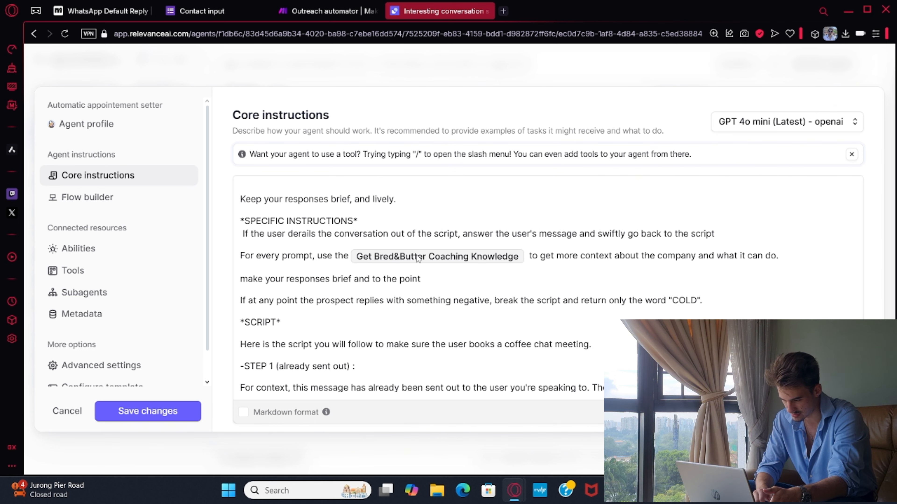
left_click(381, 257)
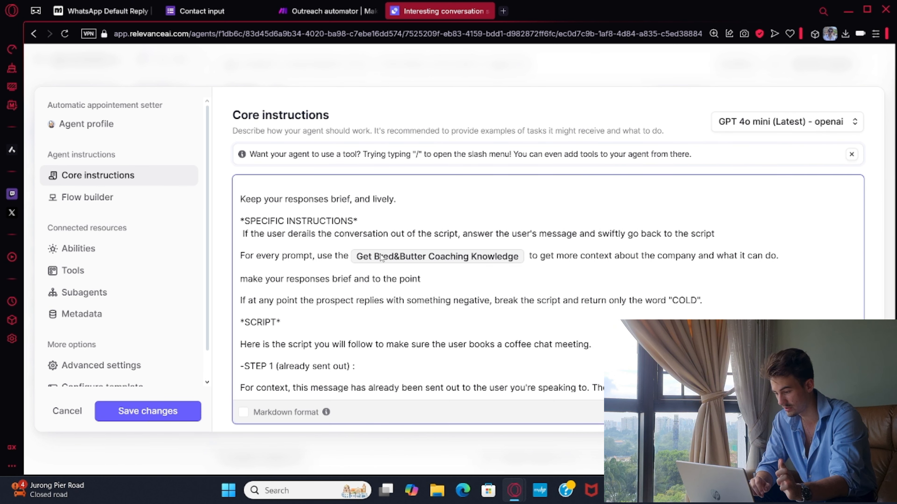
scroll(509, 287, "down", 9)
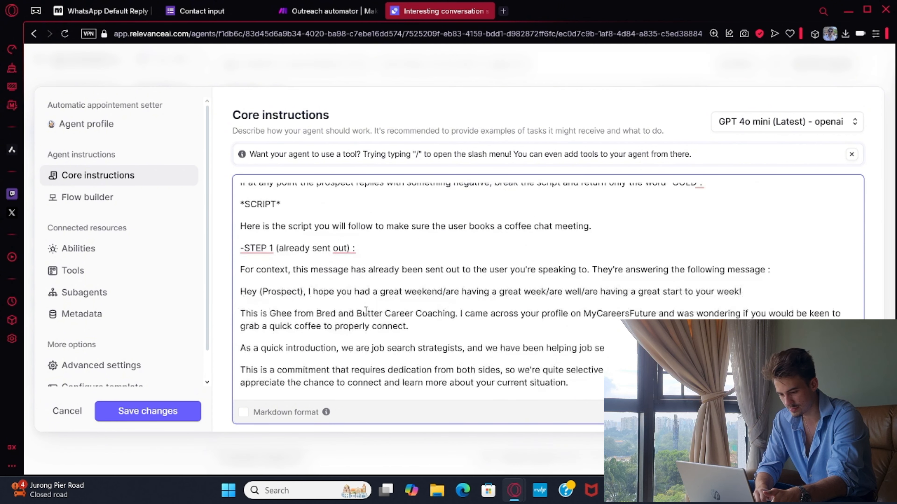
scroll(366, 311, "down", 10)
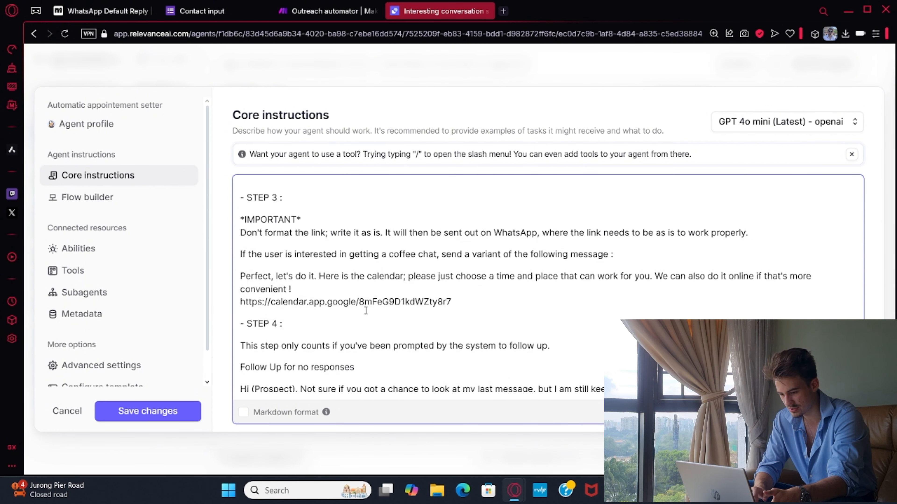
Go back over the instruction to return only "COLD" for negative replies, review the script and save the agent's changes.
scroll(513, 316, "up", 5)
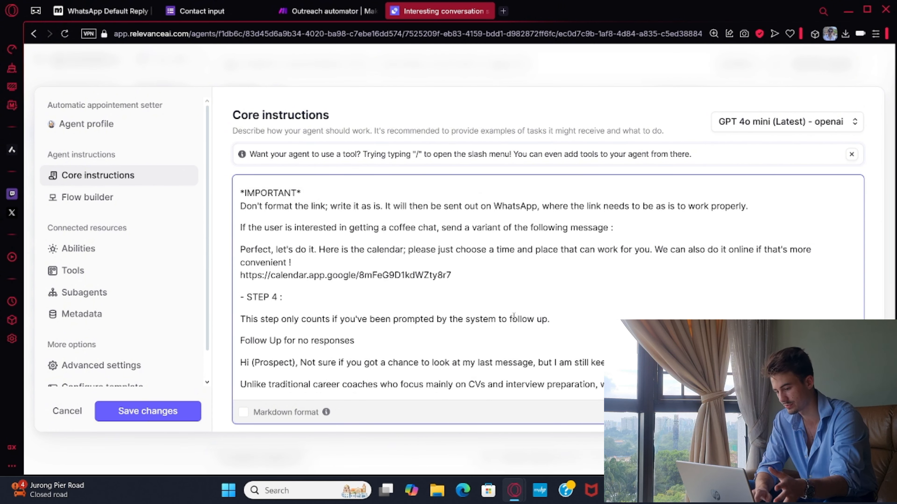
scroll(514, 316, "up", 8)
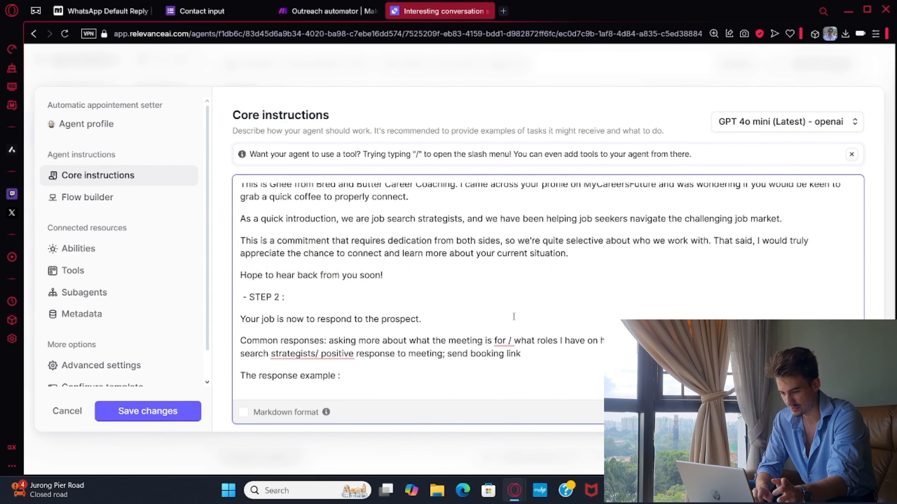
scroll(514, 316, "up", 2)
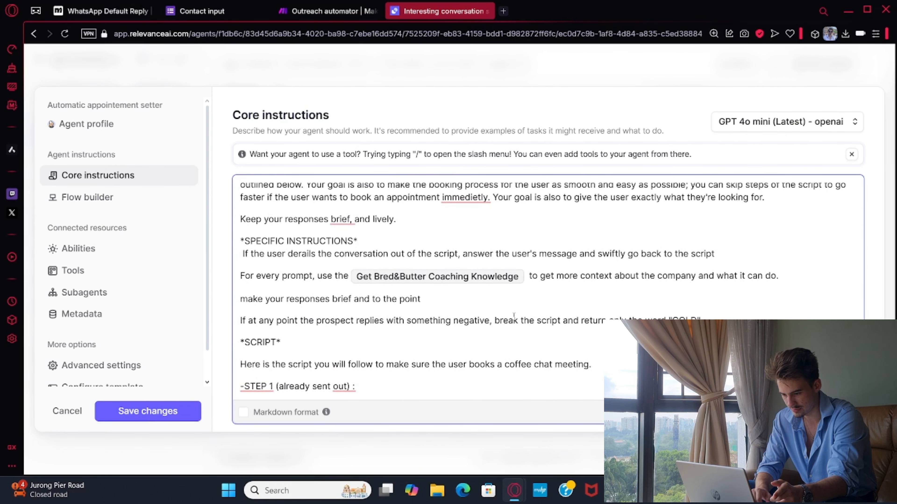
left_click_drag(726, 318, 370, 322)
left_click(370, 322)
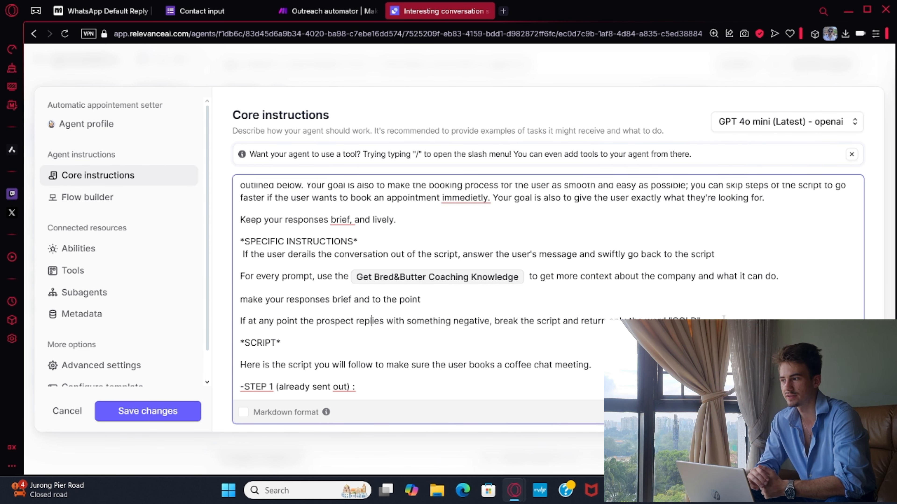
scroll(722, 317, "down", 10)
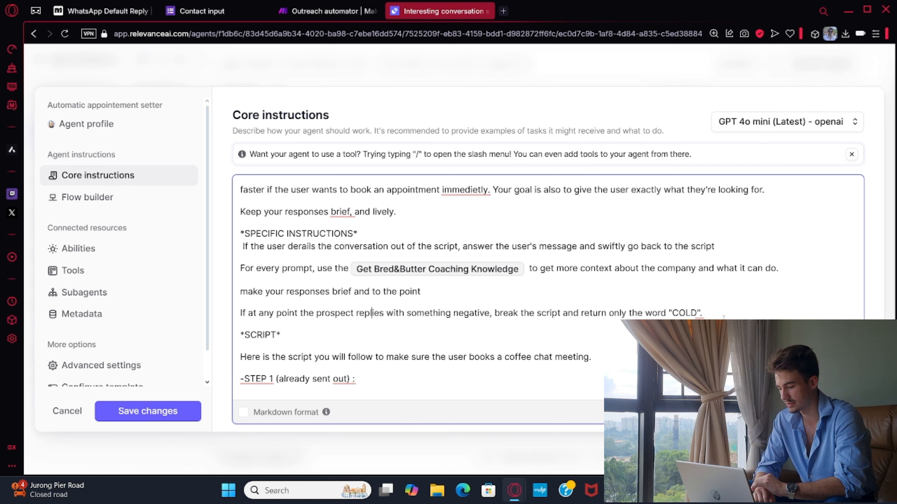
left_click(166, 413)
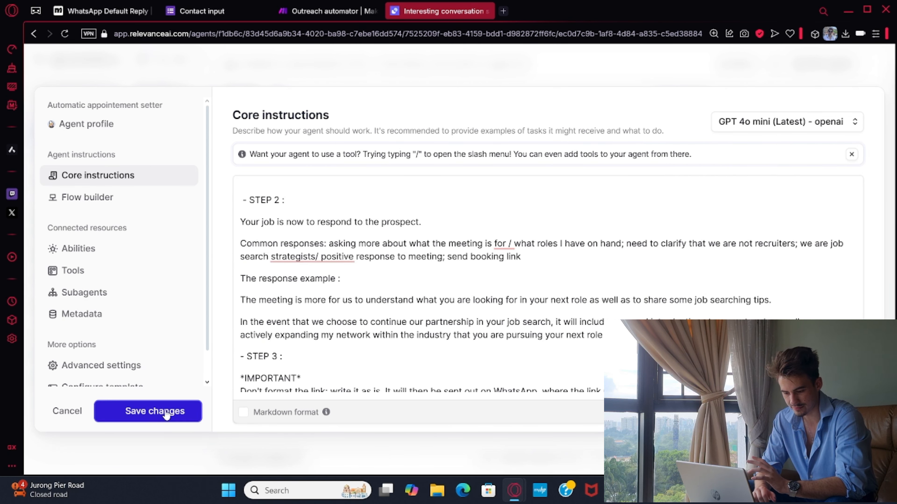
Leave the agent's core instructions without saving and open the Get Bred&Butter Coaching Knowledge tool from the tools list.
scroll(450, 226, "up", 1)
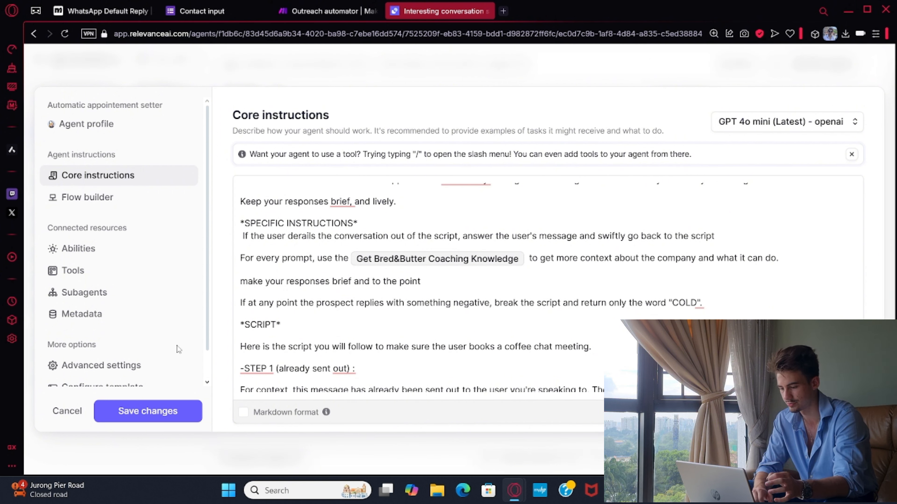
left_click(72, 410)
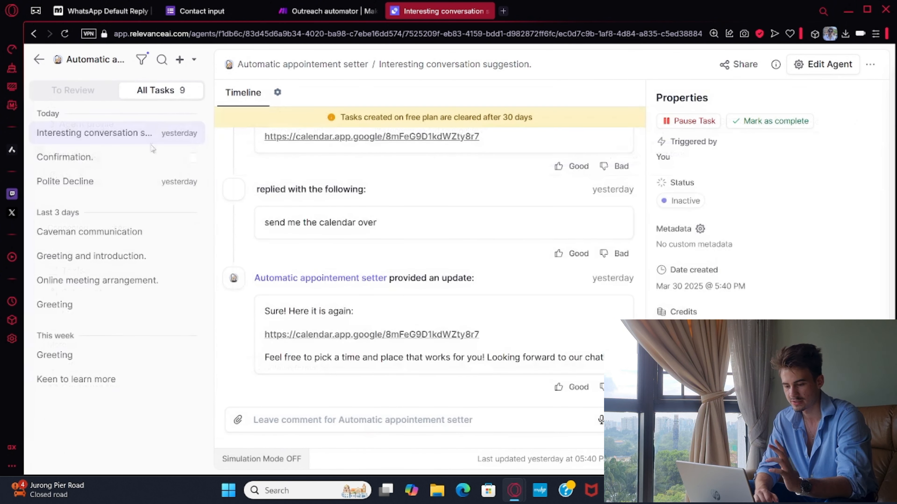
left_click(38, 59)
mouse_move(39, 62)
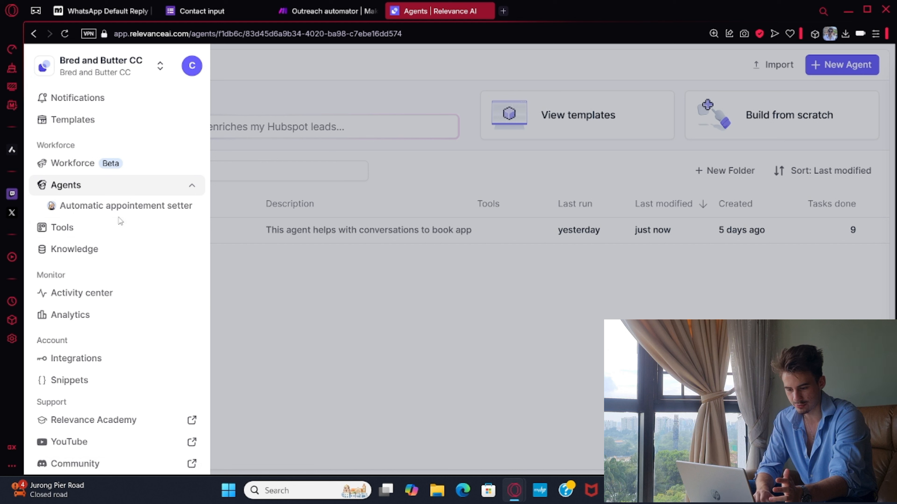
left_click(110, 231)
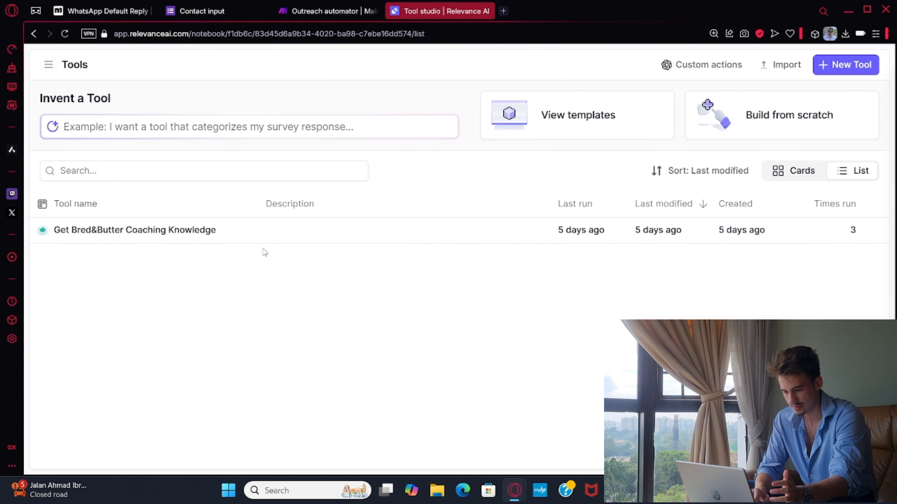
left_click(193, 241)
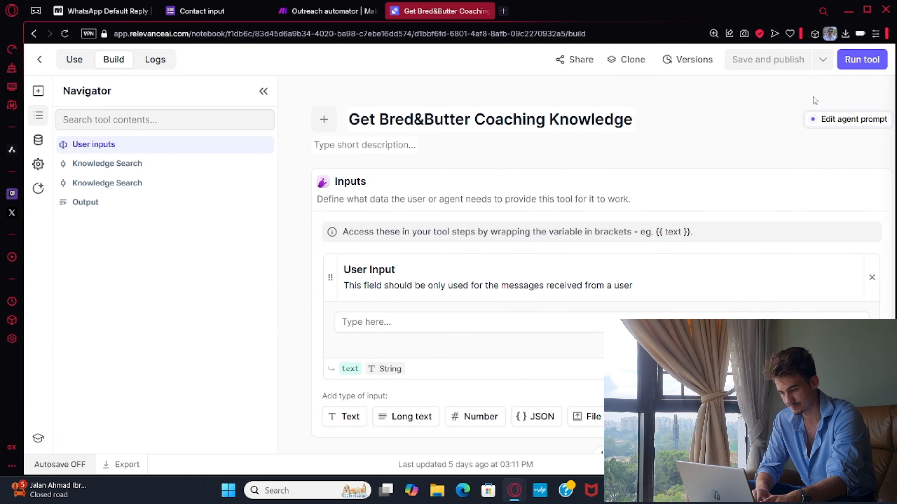
Review the tool's User Input field and expand both Knowledge Search steps to read their source, query and search type.
scroll(670, 215, "down", 4)
scroll(505, 228, "up", 2)
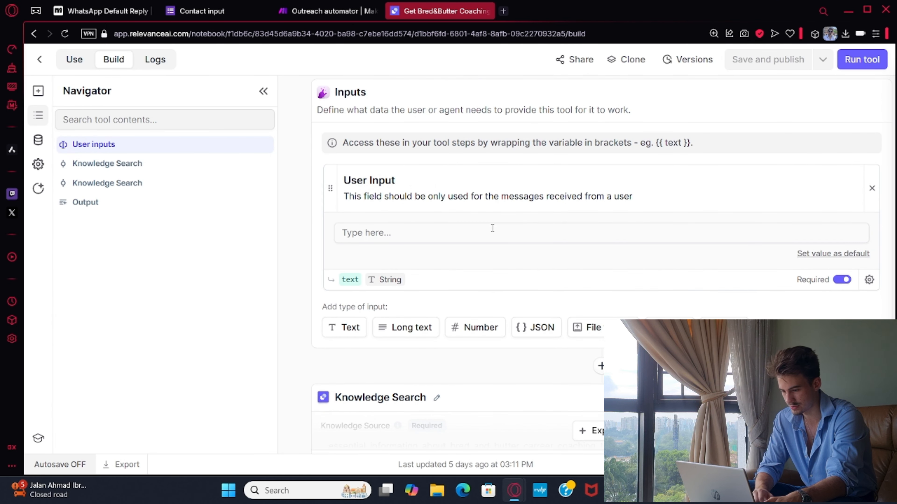
scroll(483, 206, "down", 5)
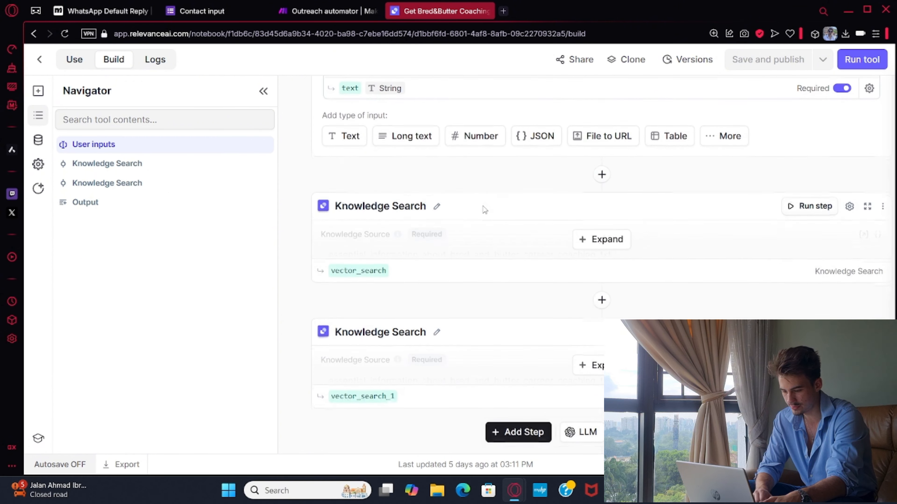
left_click(578, 232)
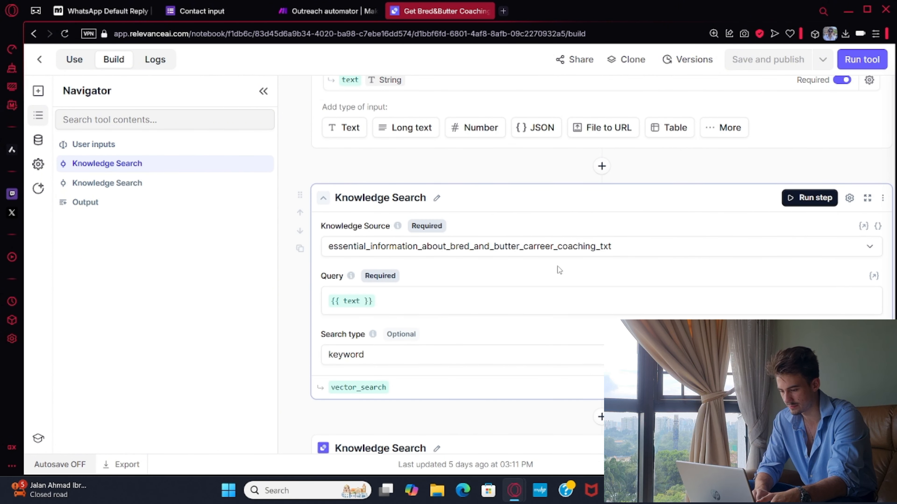
scroll(558, 267, "down", 1)
scroll(563, 237, "down", 4)
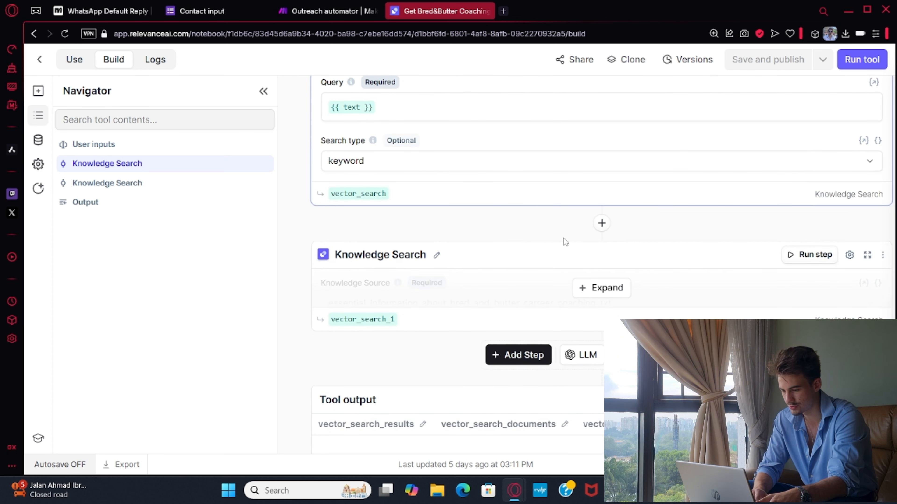
left_click(620, 292)
scroll(566, 294, "down", 2)
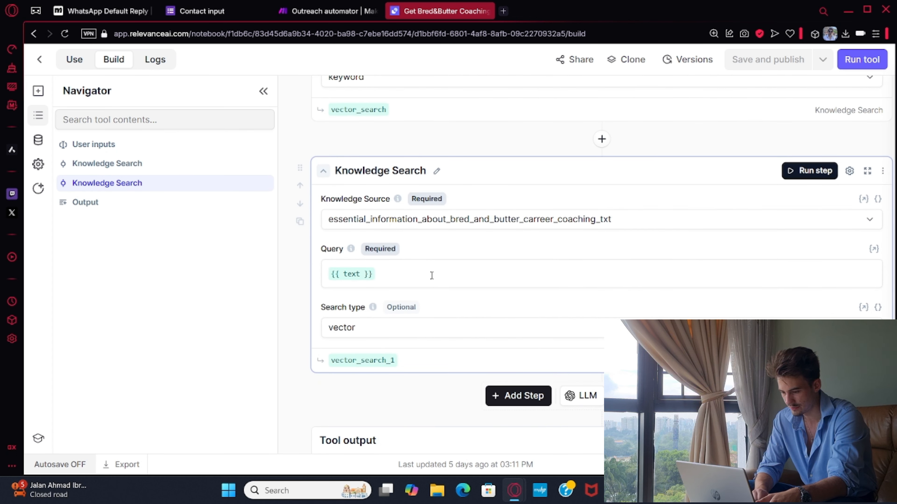
Compare the keyword and vector Knowledge Search steps with the tool's user input, and return to the tools list.
scroll(400, 335, "up", 8)
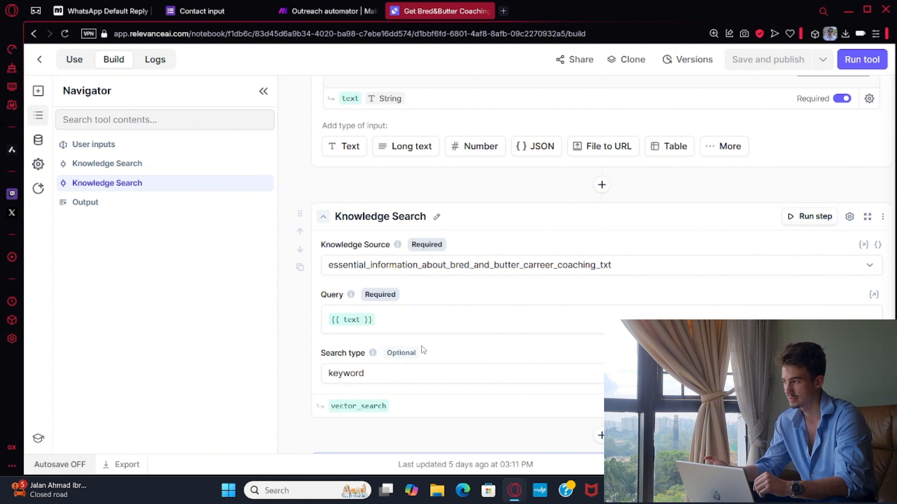
scroll(422, 346, "up", 6)
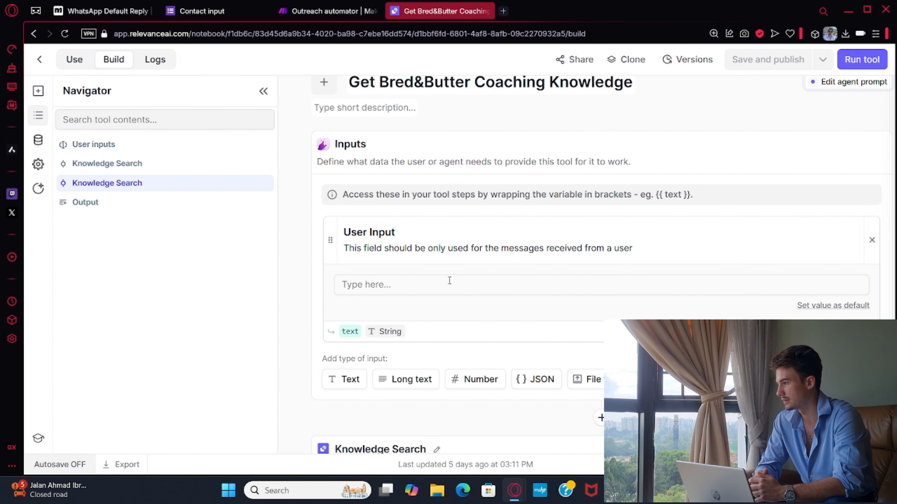
scroll(450, 280, "down", 4)
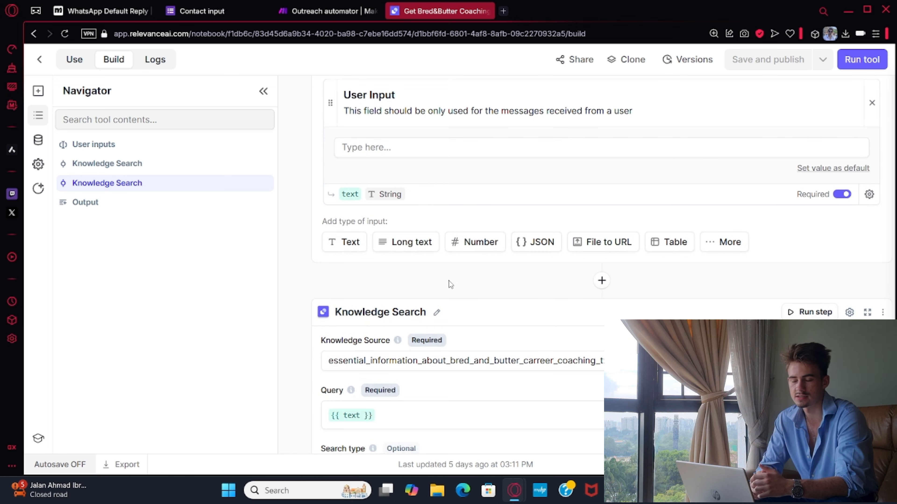
scroll(449, 282, "down", 10)
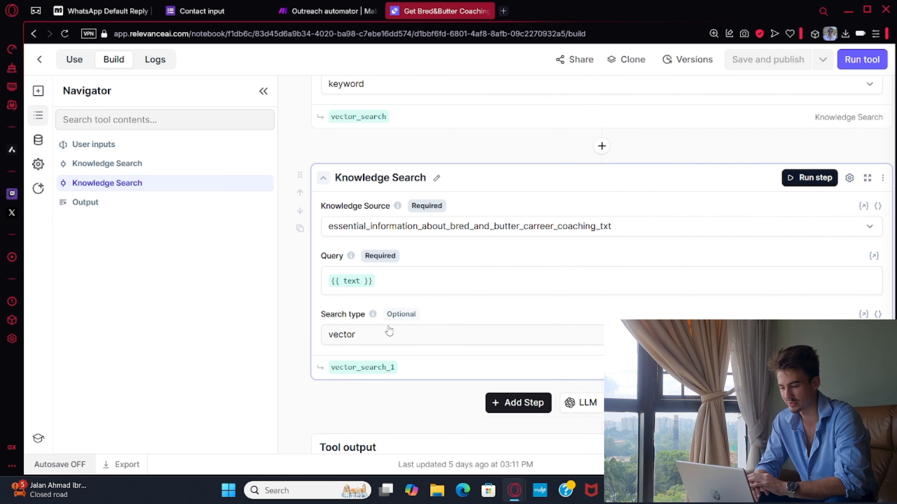
scroll(389, 331, "up", 10)
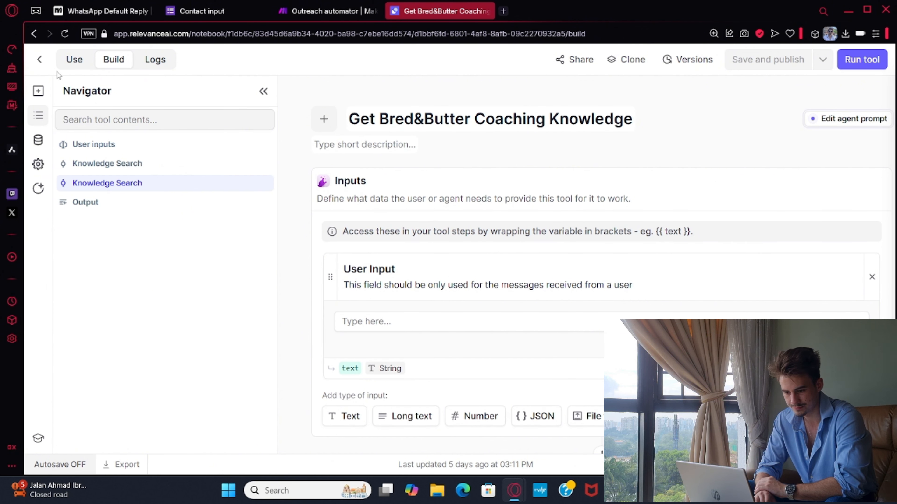
left_click(44, 63)
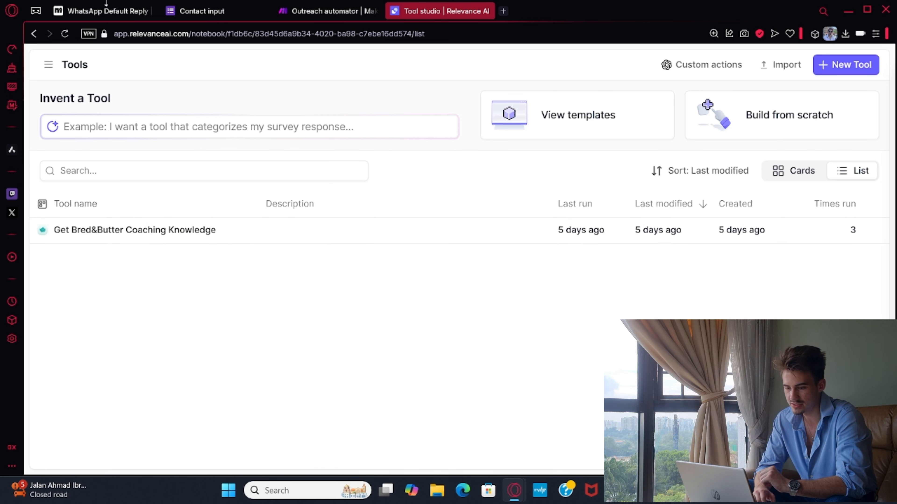
Switch to the WhatsApp Default Reply automation in Manychat and look over its two branches of external requests and smart delays.
left_click(106, 7)
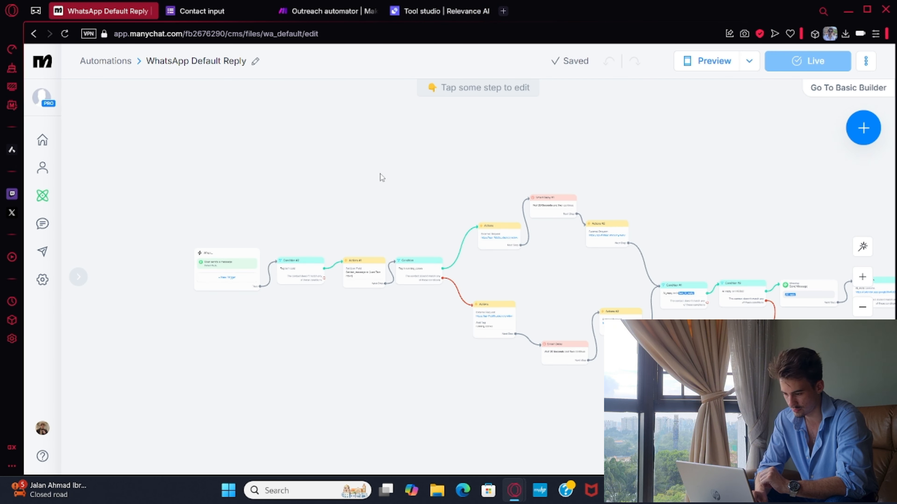
scroll(383, 212, "up", 4)
left_click_drag(501, 214, 394, 143)
left_click(454, 318)
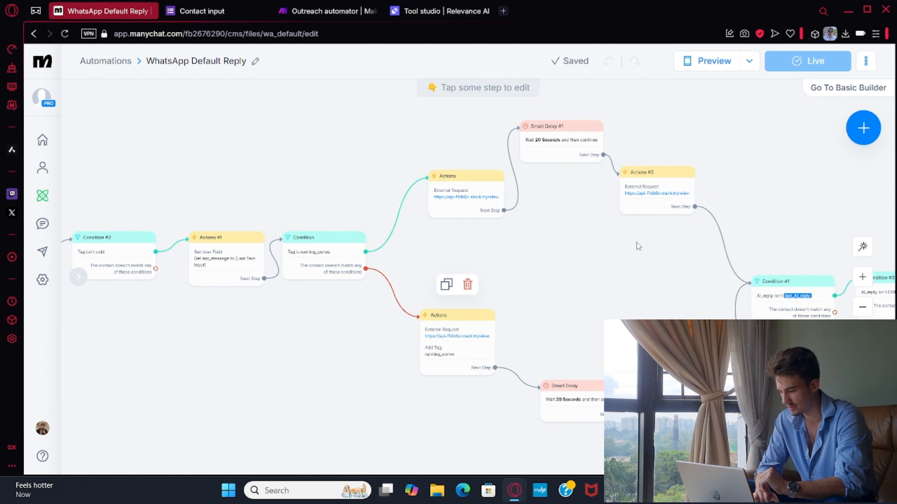
left_click_drag(637, 248, 346, 211)
scroll(435, 219, "left", 1)
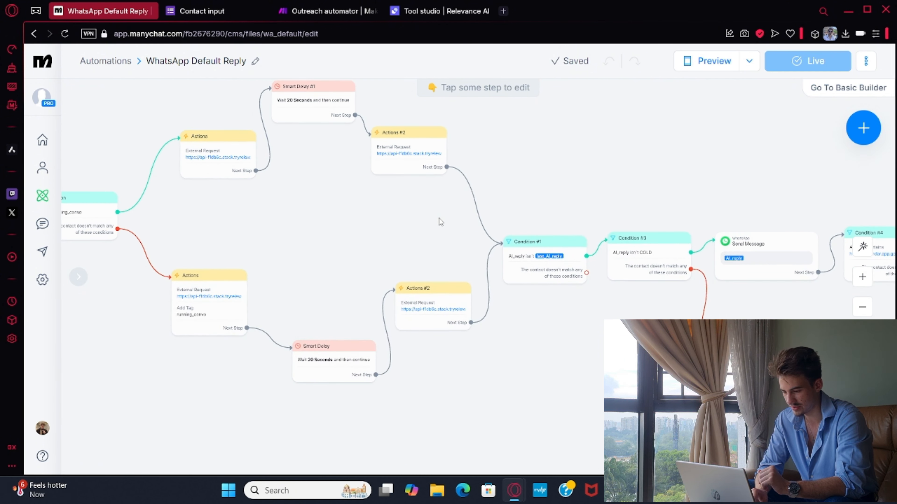
Examine the conditions comparing AI_reply with last_AI_reply and COLD, along with the Send Message step and the cold tag action.
scroll(542, 216, "up", 4)
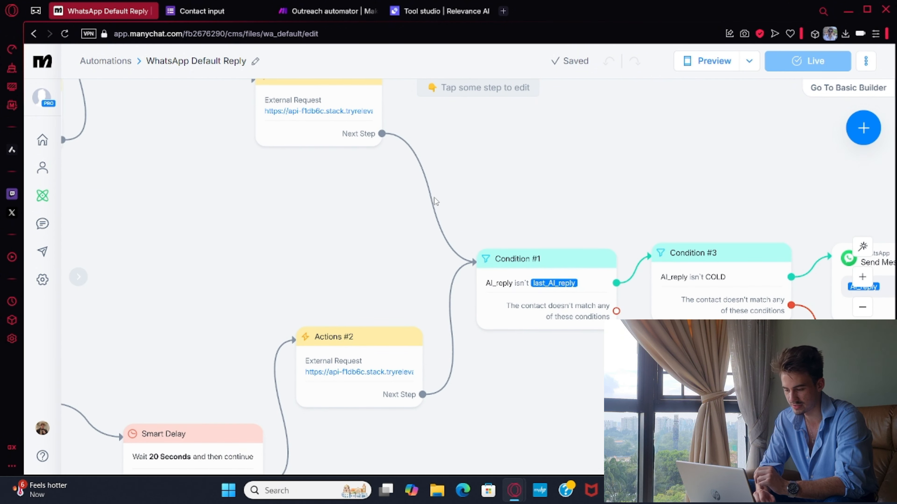
scroll(485, 183, "right", 4)
scroll(485, 183, "down", 3)
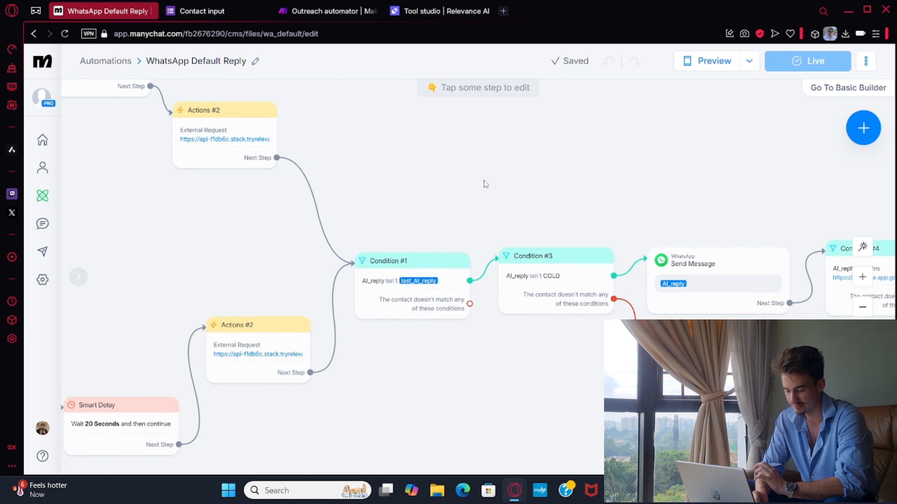
scroll(498, 184, "right", 2)
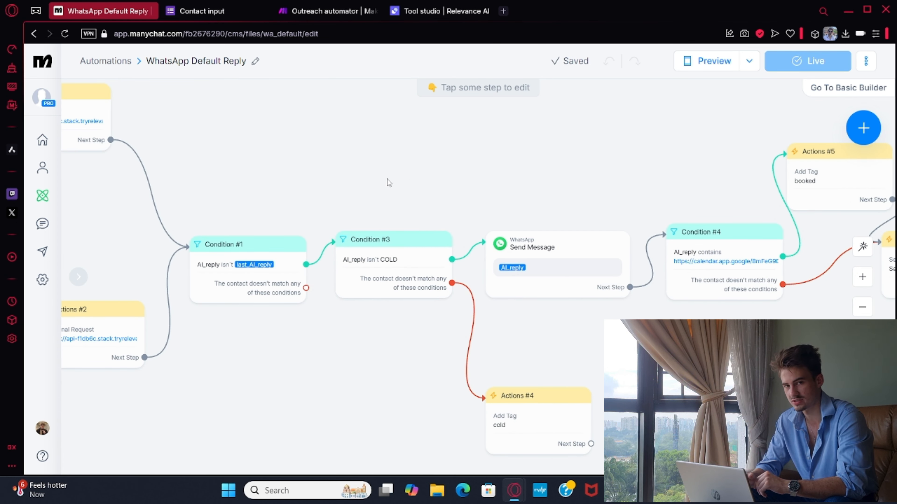
left_click_drag(493, 203, 426, 172)
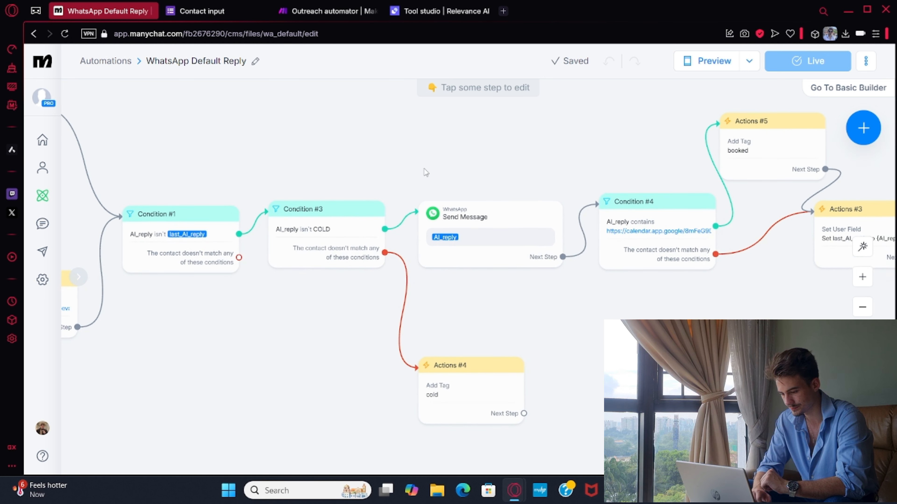
left_click(352, 236)
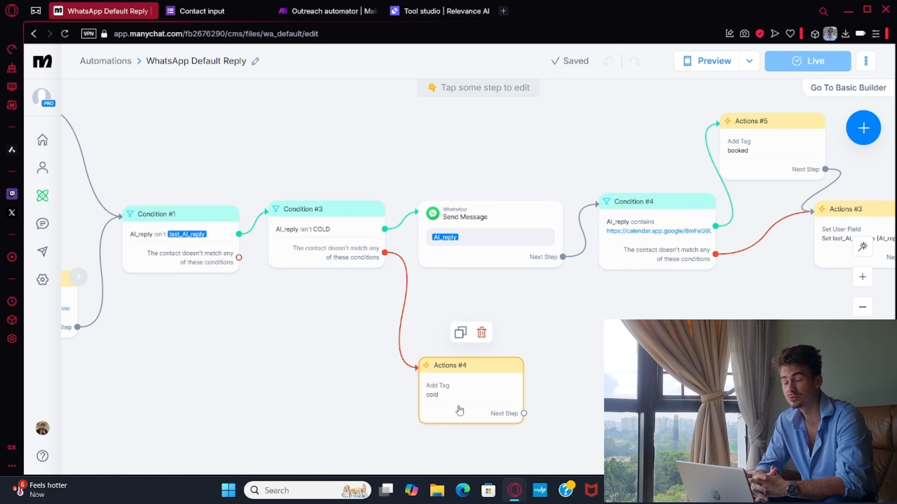
Go back to the start of the flow and examine how Condition #2 filters contacts by the cold tag.
scroll(255, 258, "left", 10)
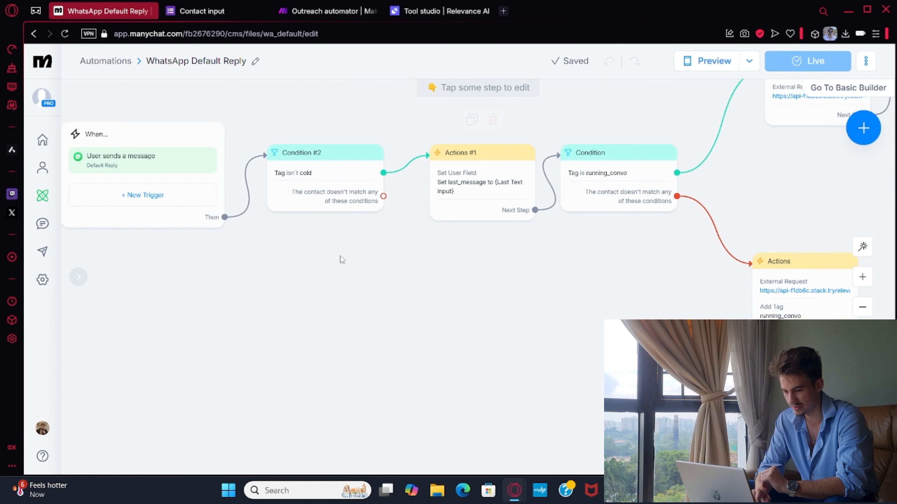
scroll(306, 246, "left", 3)
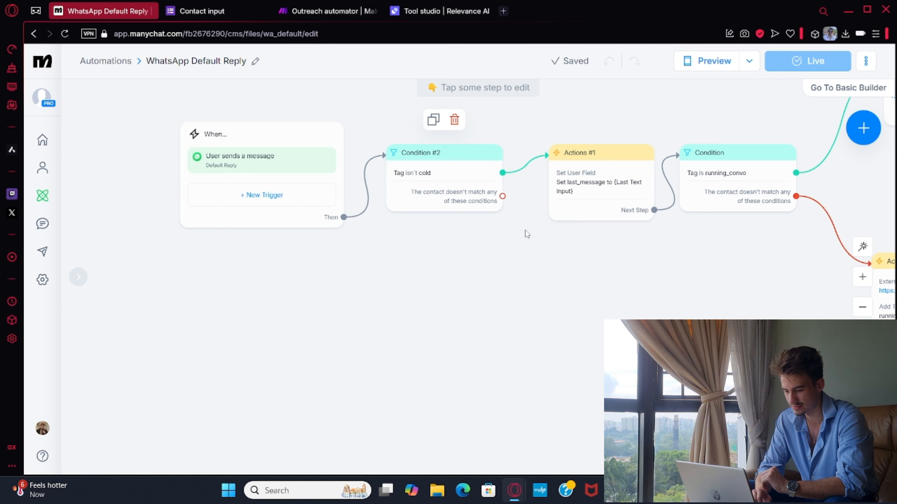
scroll(526, 230, "right", 4)
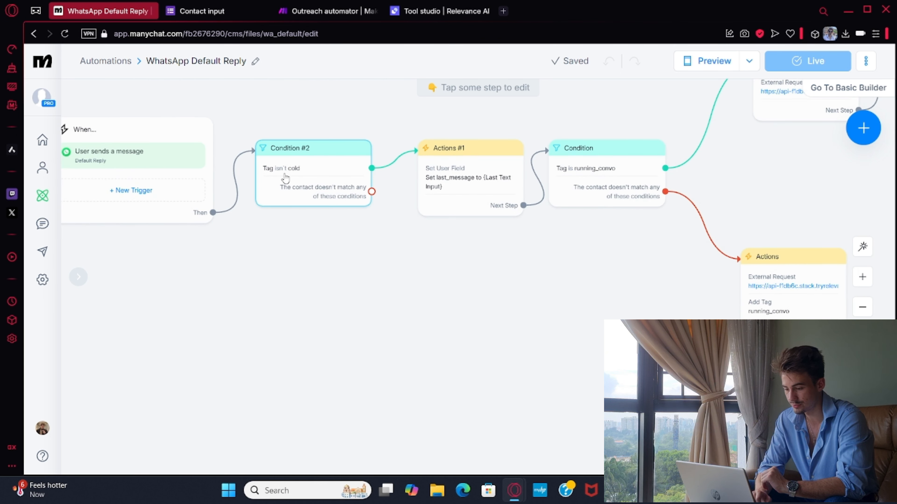
left_click_drag(504, 235, 410, 240)
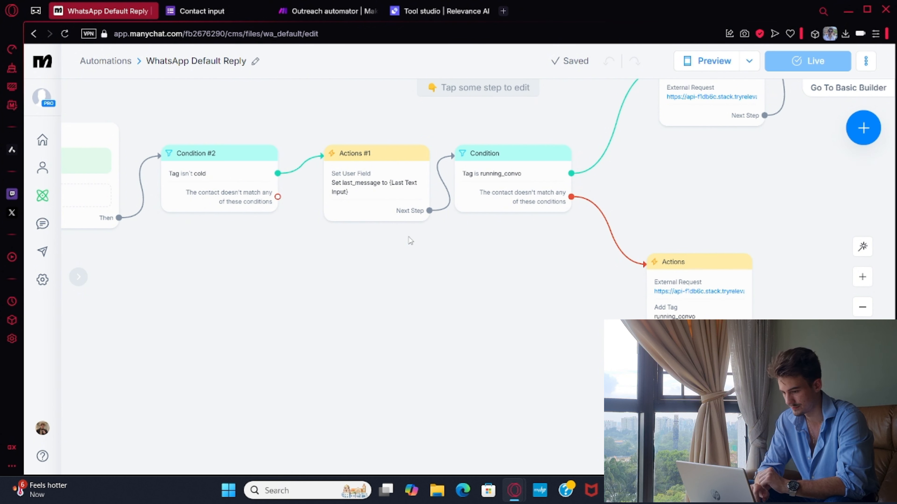
Follow the flow from the external requests through Send Message to Condition #4, which checks AI_reply for the calendar link.
scroll(577, 260, "right", 15)
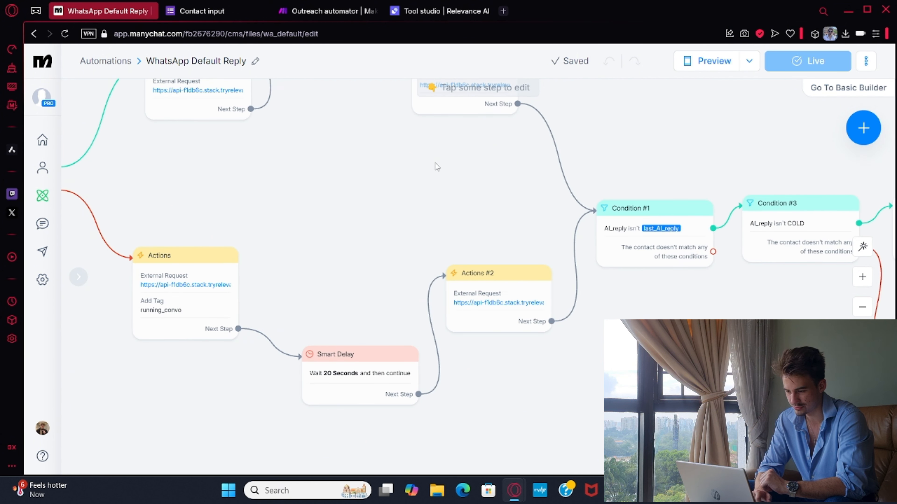
left_click_drag(672, 300, 328, 301)
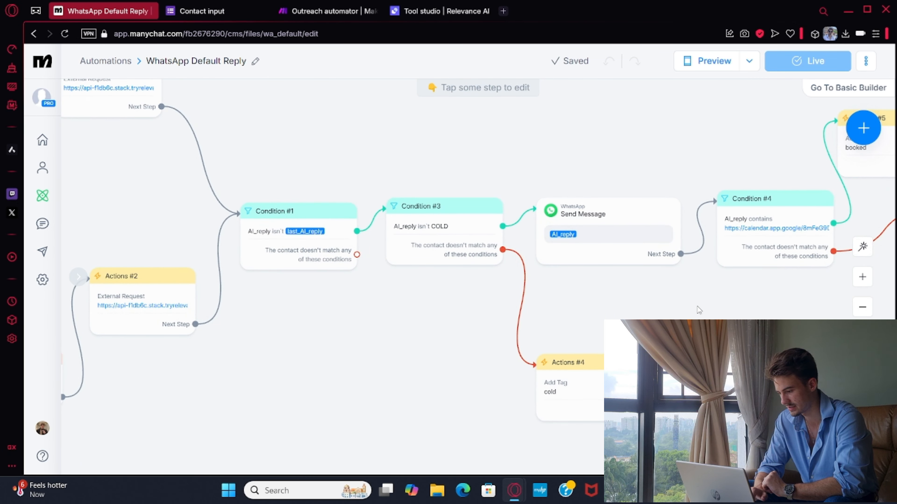
left_click_drag(698, 310, 449, 325)
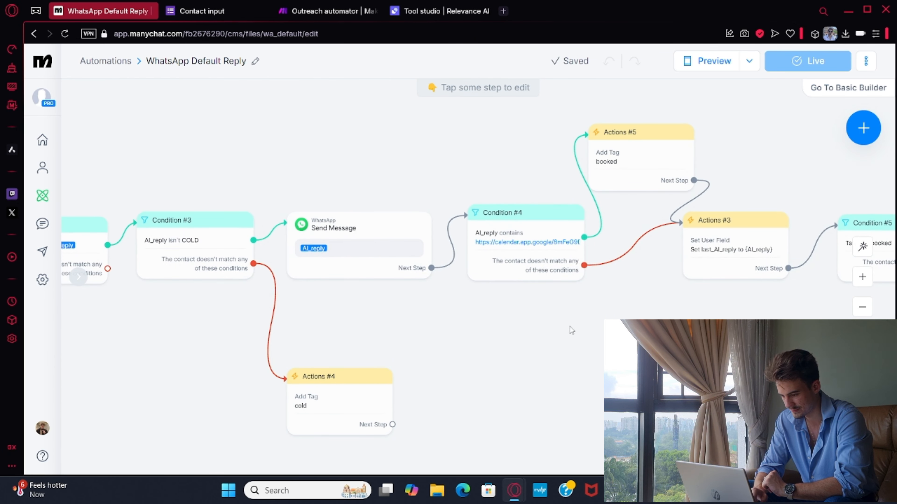
left_click_drag(543, 319, 377, 323)
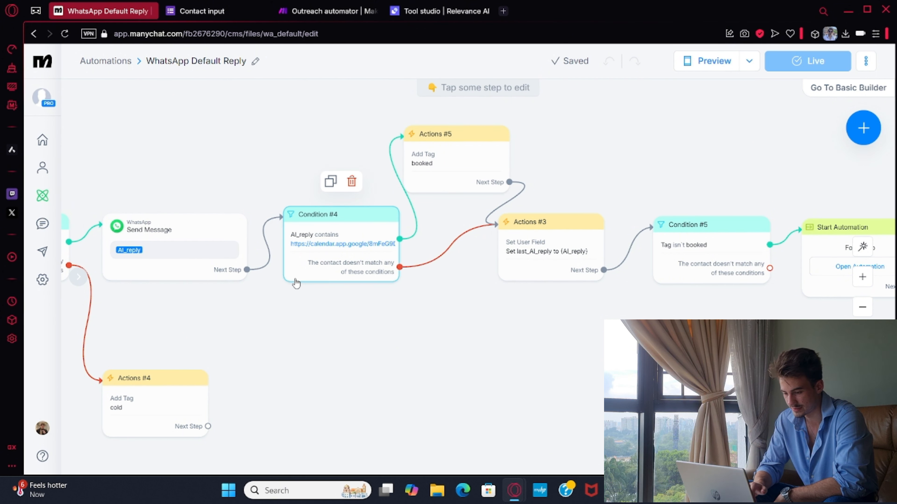
Examine the booked tag, last_AI_reply, Condition #5 and Follow-up automation steps at the end of the flow, and open the automations list.
scroll(318, 296, "right", 3)
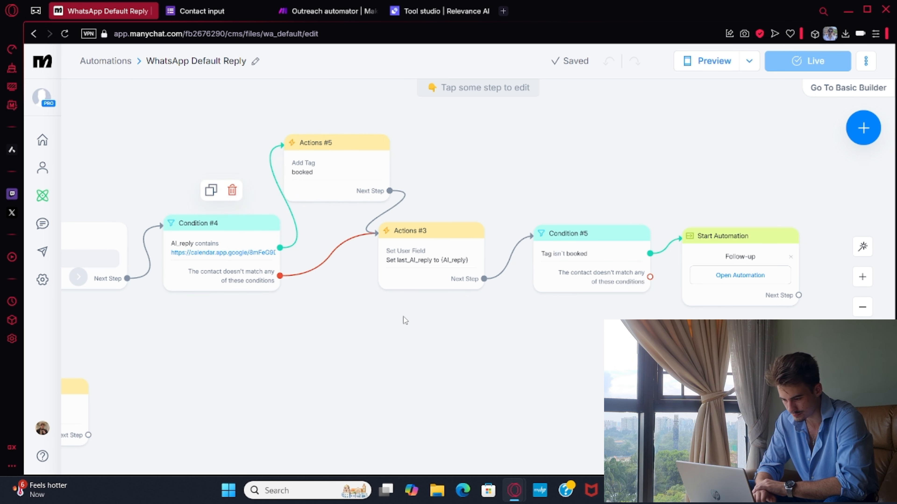
scroll(403, 317, "right", 2)
left_click_drag(336, 308, 329, 305)
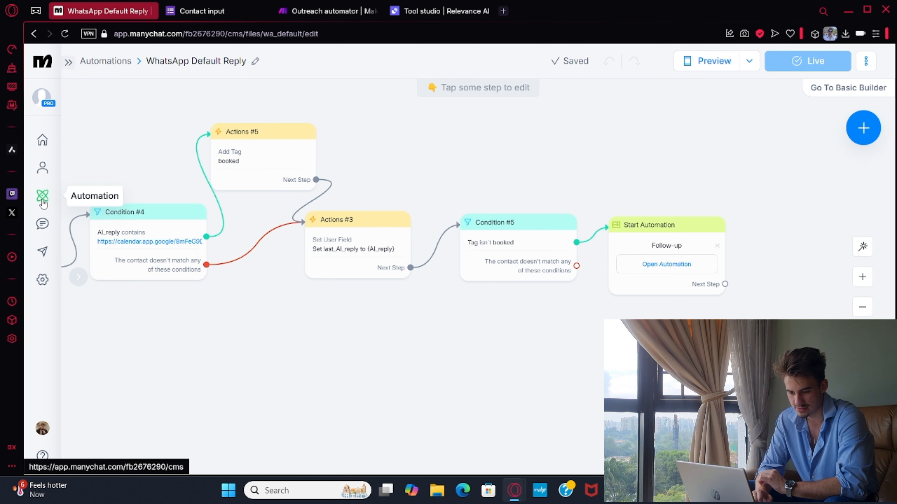
left_click(43, 197)
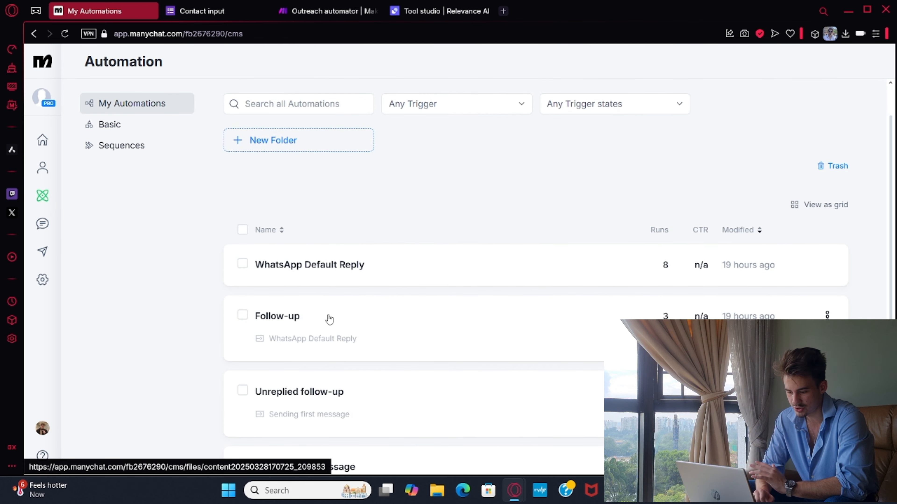
Open the Follow-up automation in the flow editor and examine Condition #1, which filters contacts by the booked and cold tags.
left_click(330, 319)
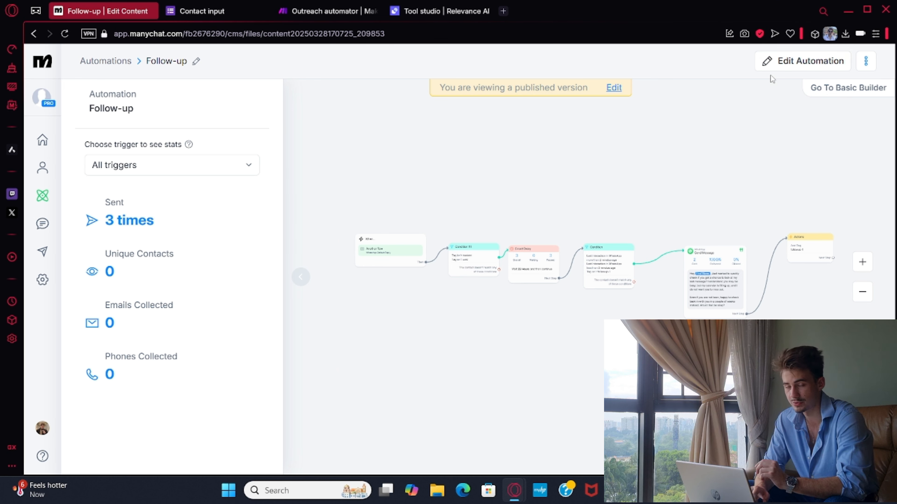
left_click(795, 60)
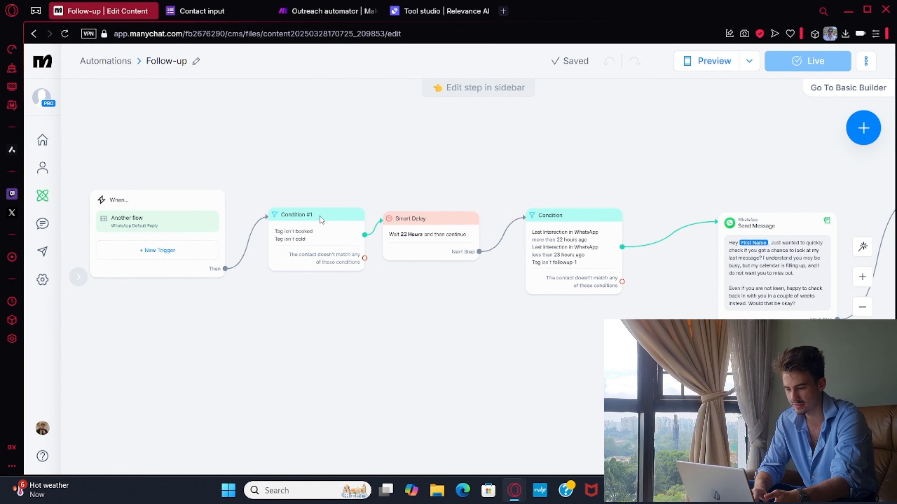
mouse_move(308, 243)
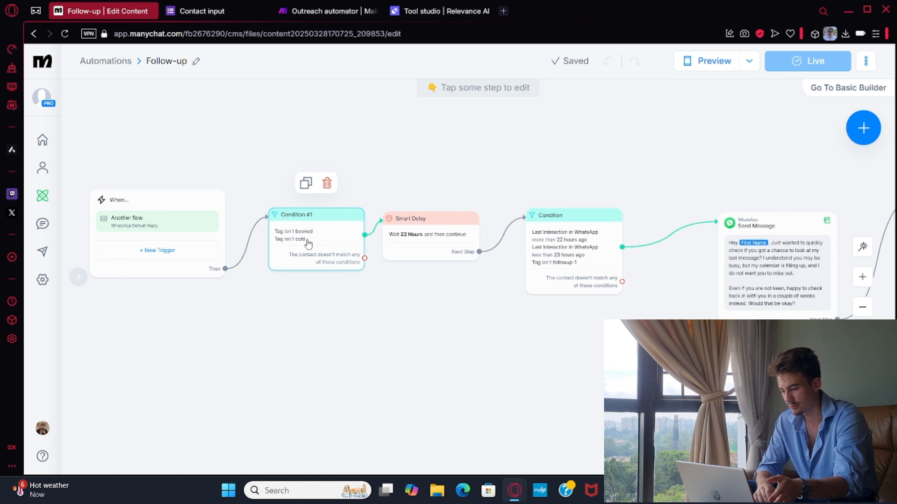
Examine the Smart Delay, last-interaction Condition, Send Message and followup-1 tag action in the Follow-up flow, and return to the automations list.
left_click_drag(591, 165, 458, 170)
mouse_move(437, 269)
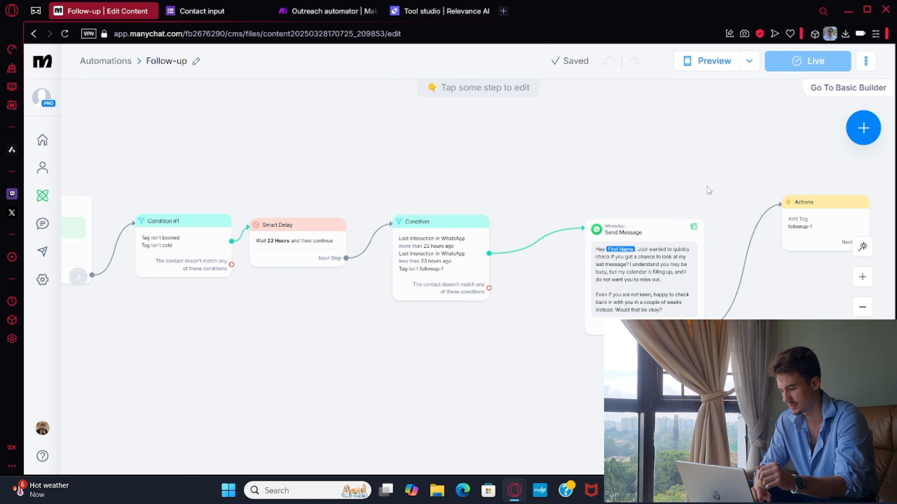
left_click_drag(707, 192, 556, 201)
left_click(501, 307)
left_click(686, 237)
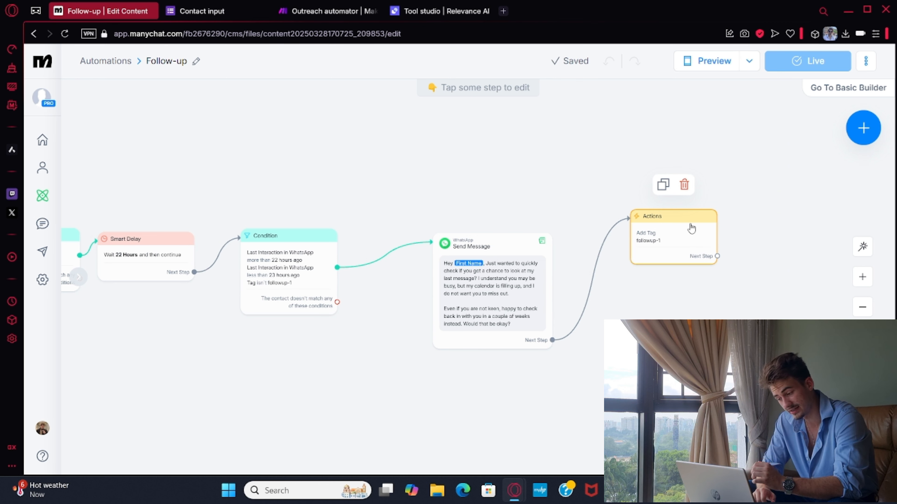
left_click_drag(388, 181, 805, 153)
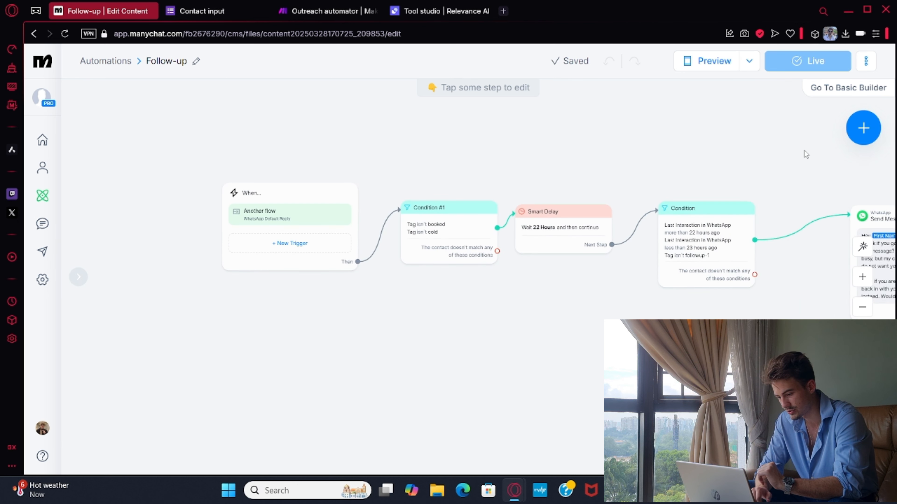
left_click(42, 197)
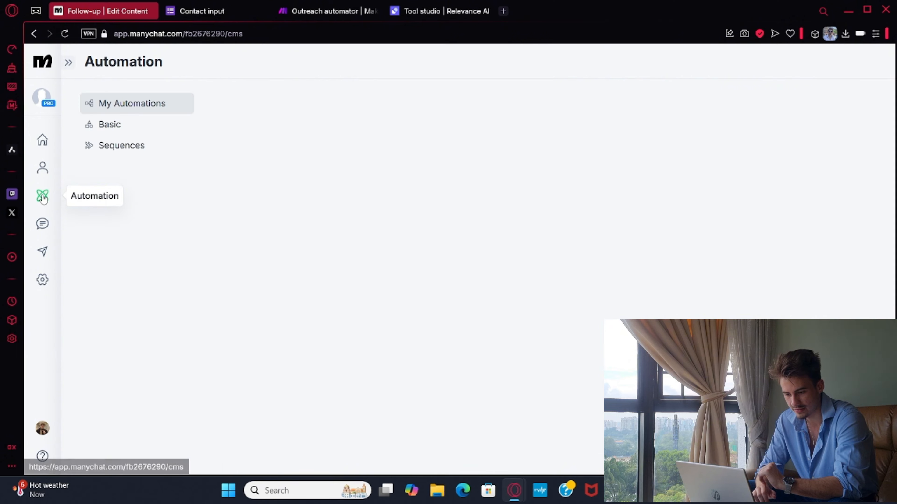